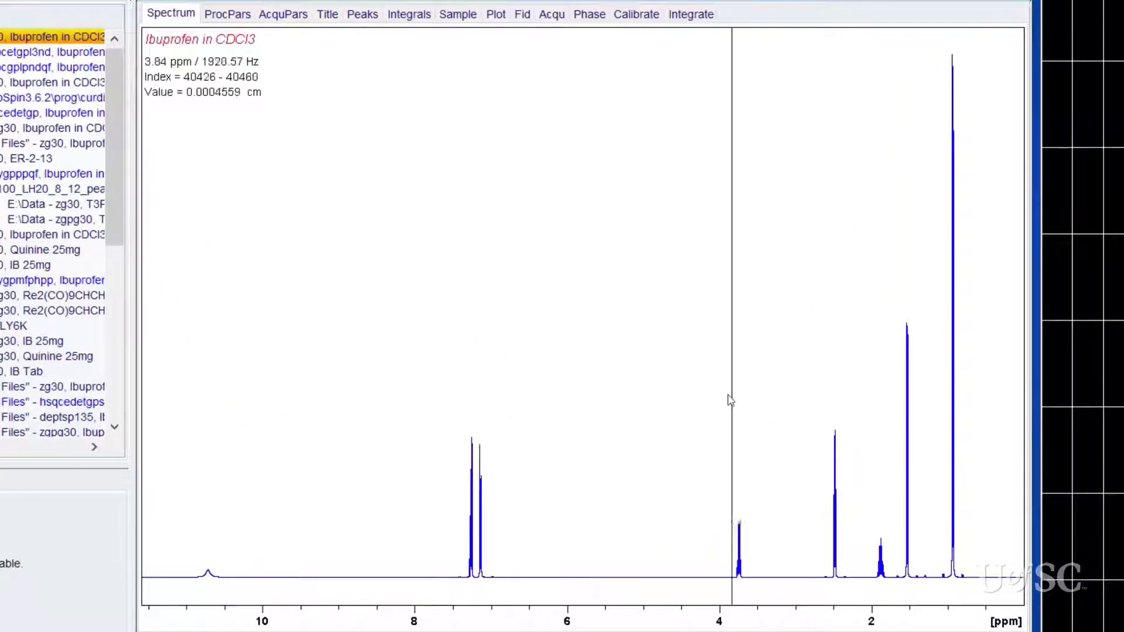
Zoom the Ibuprofen proton spectrum to the 4.0–0.6 ppm region
drag(719, 404, 781, 398)
drag(966, 392, 976, 390)
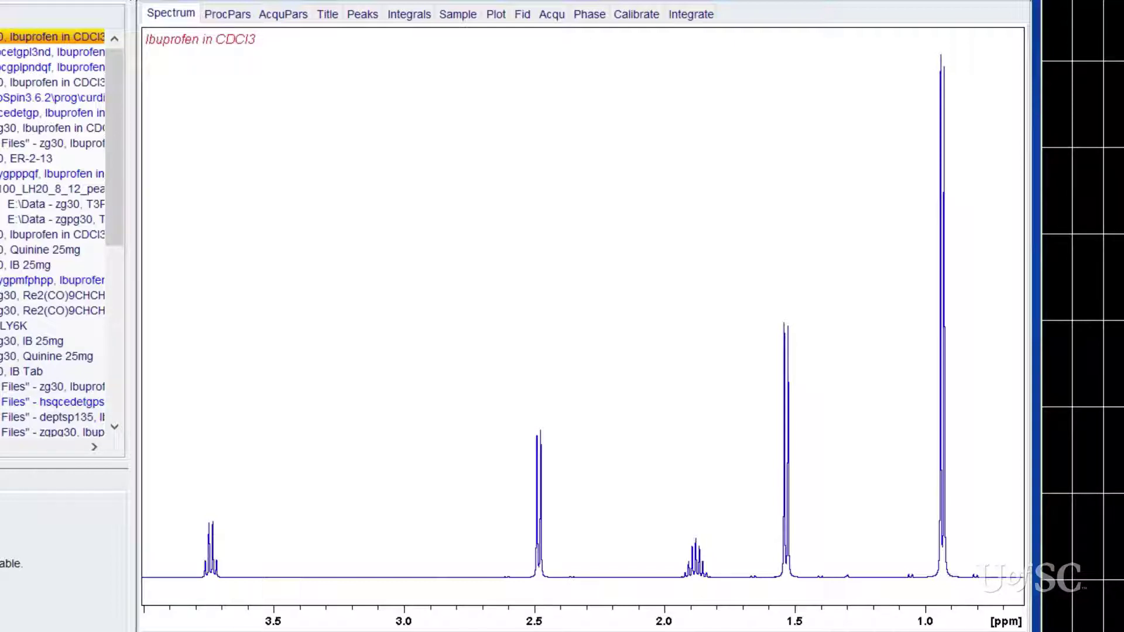
Raise the spectrum's vertical scale until the small 13C satellite peaks become visible
scroll(583, 316, up, 8)
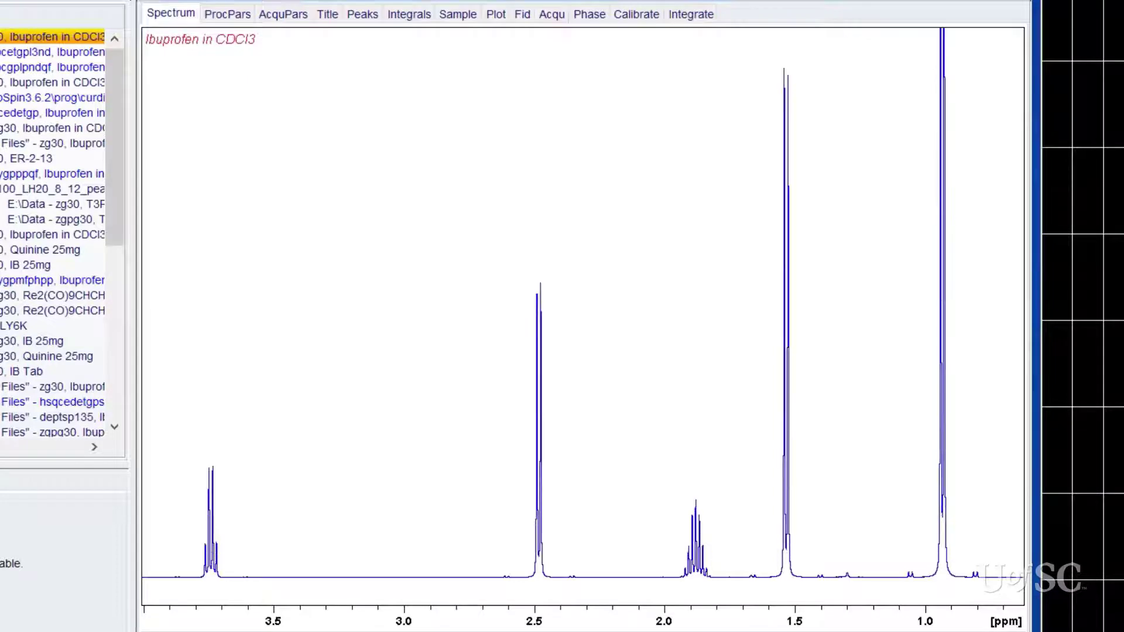
scroll(582, 316, up, 2)
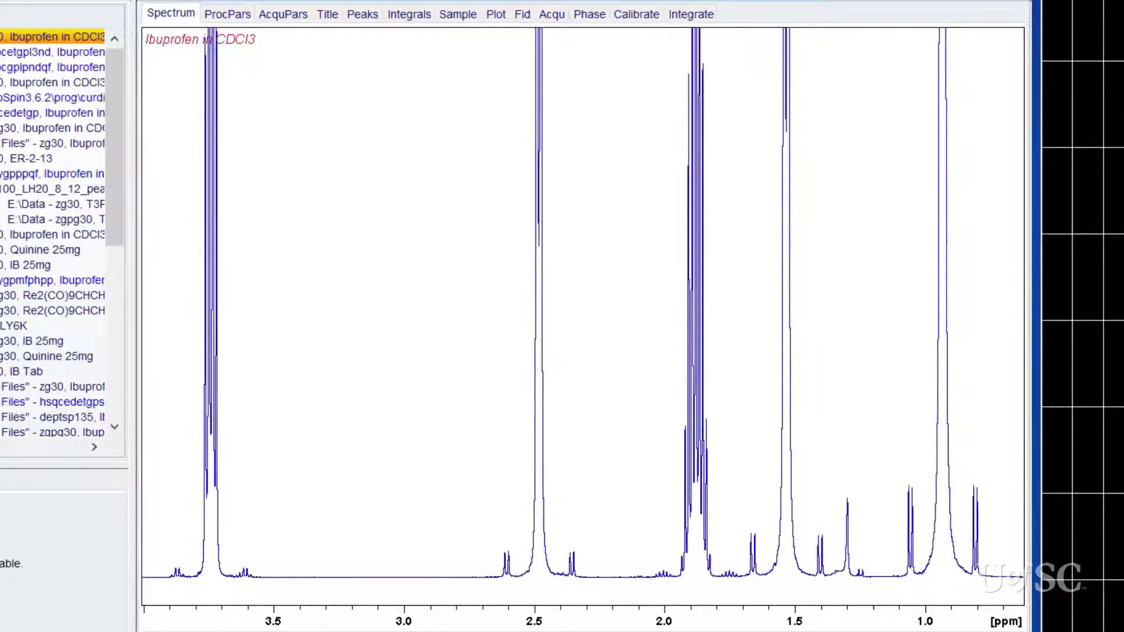
scroll(582, 316, up, 2)
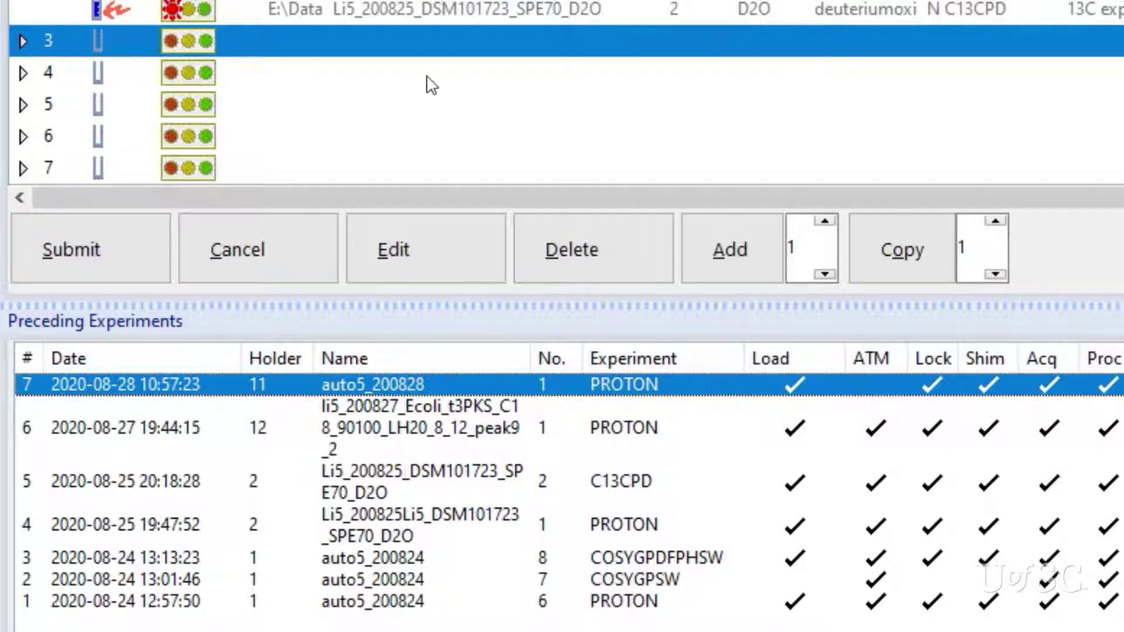
Add experiment entry auto5_200831 to holder 3 with solvent CDCl3
double_click(407, 51)
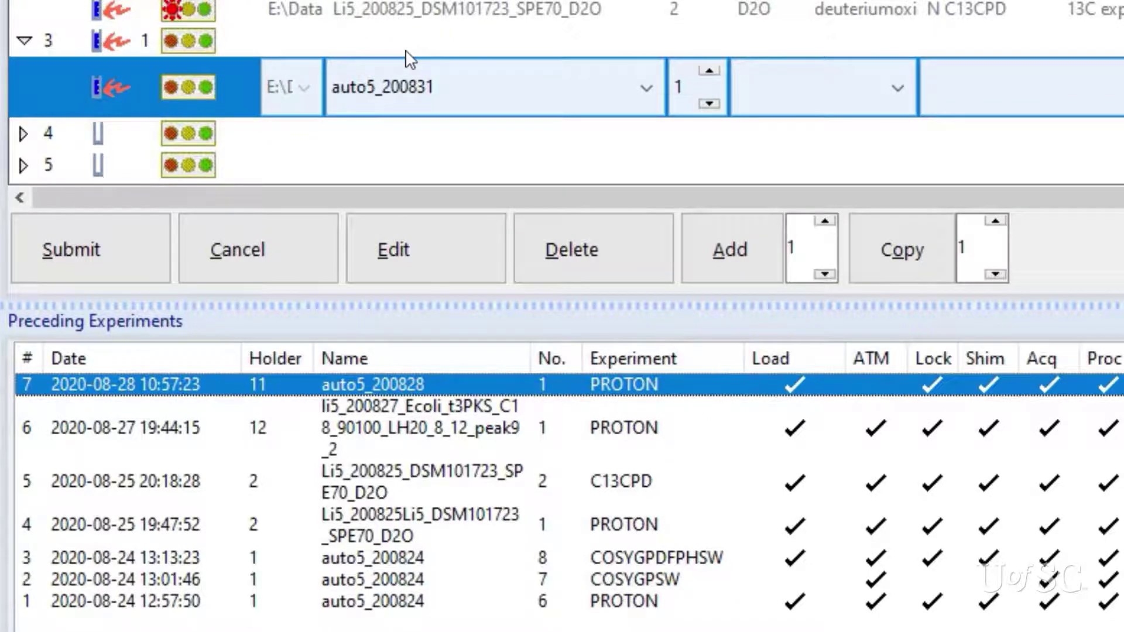
click(904, 93)
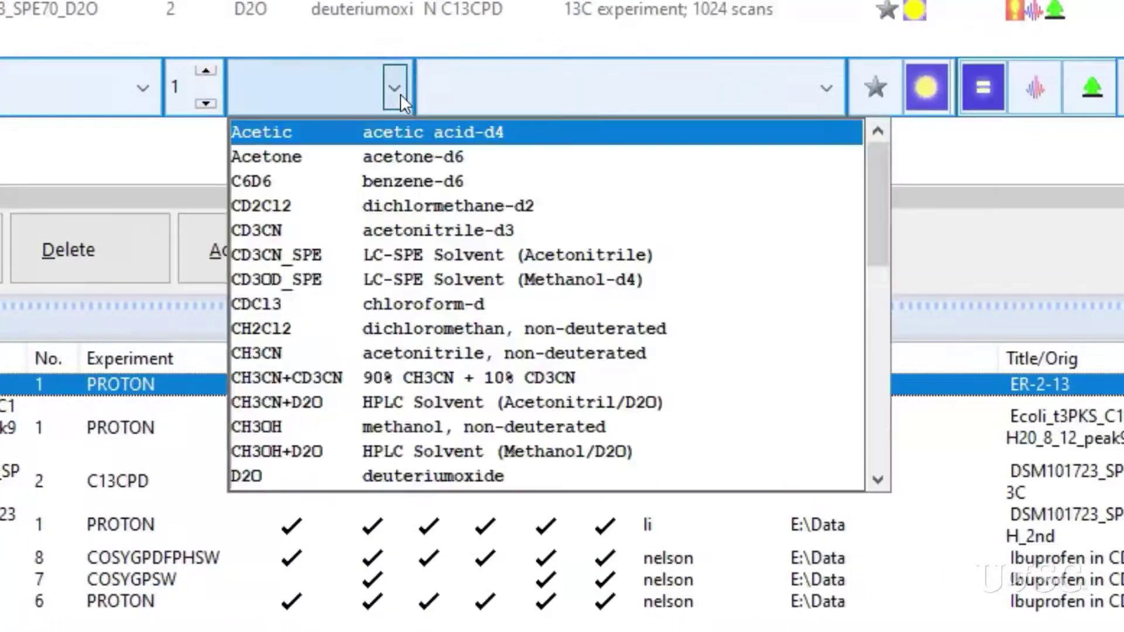
click(394, 304)
Browse the Experiment list down to HSQCEDETGPSISP_ADIA and HSQCEDETGPSISP
click(826, 88)
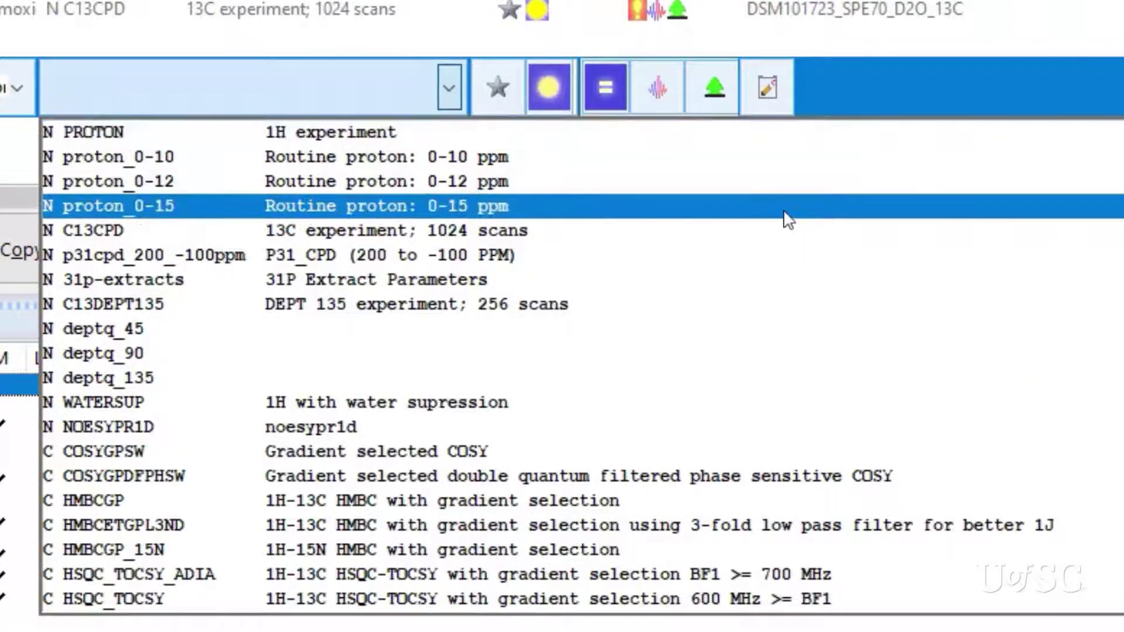
scroll(792, 220, down, 1)
scroll(791, 220, down, 1)
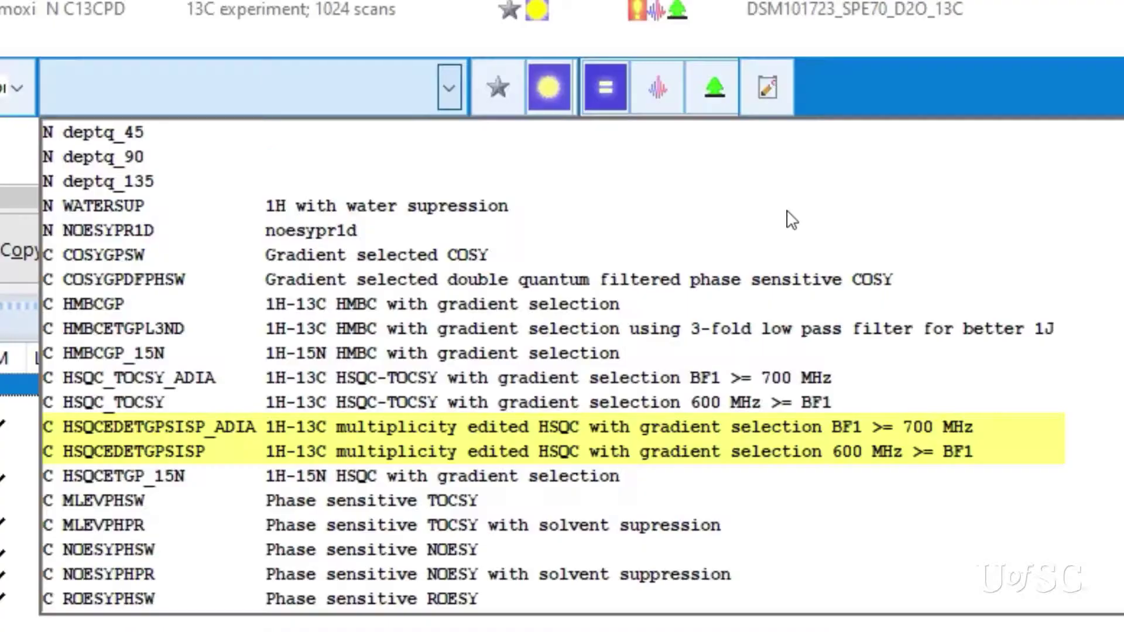
Scroll further to the sw opt. section showing HSQCGP and HSQCEDETGP
click(789, 214)
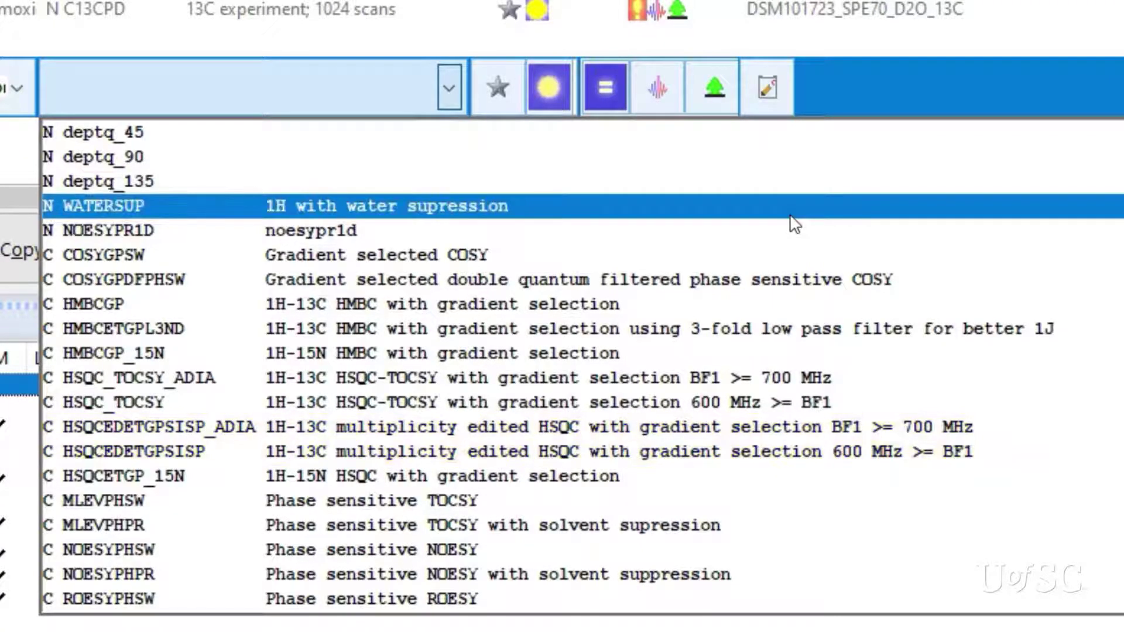
scroll(794, 224, down, 5)
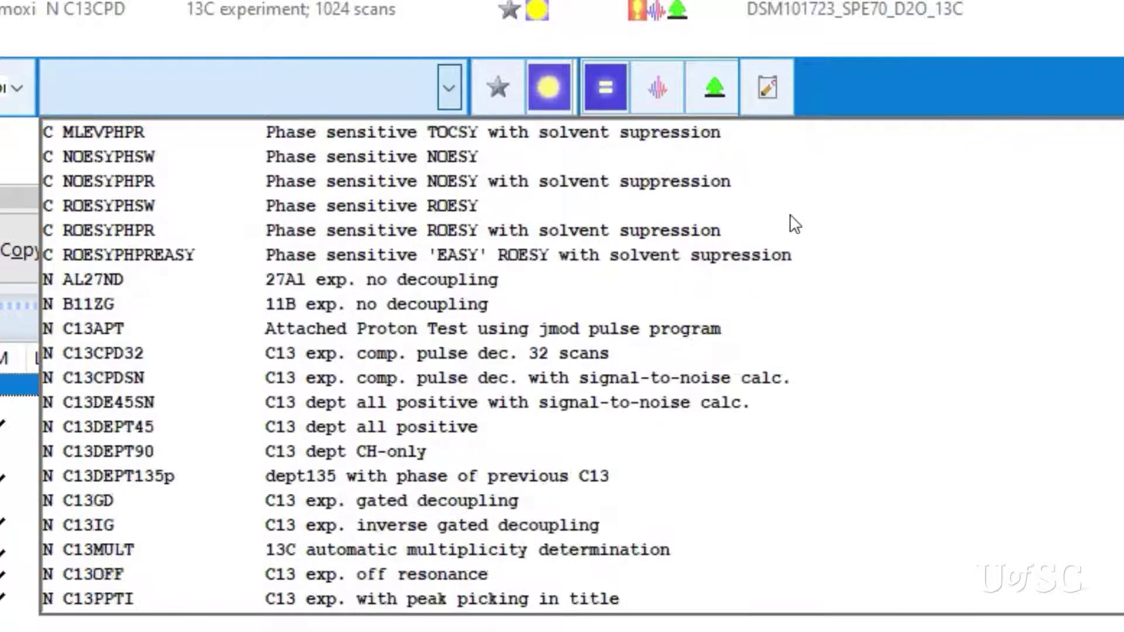
scroll(794, 224, down, 7)
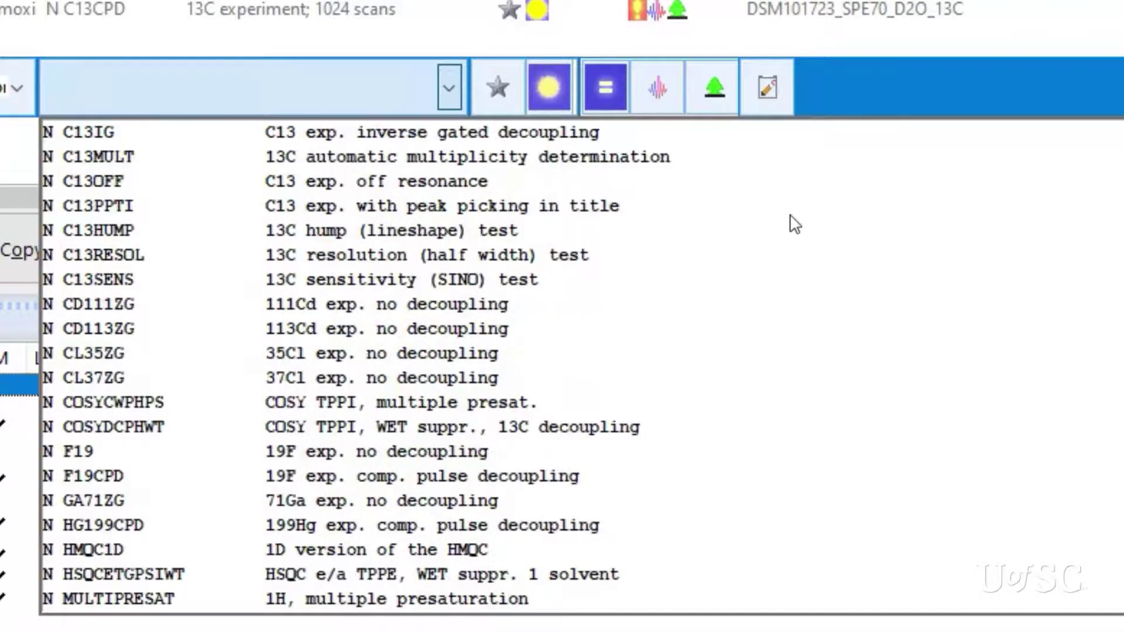
scroll(794, 224, down, 5)
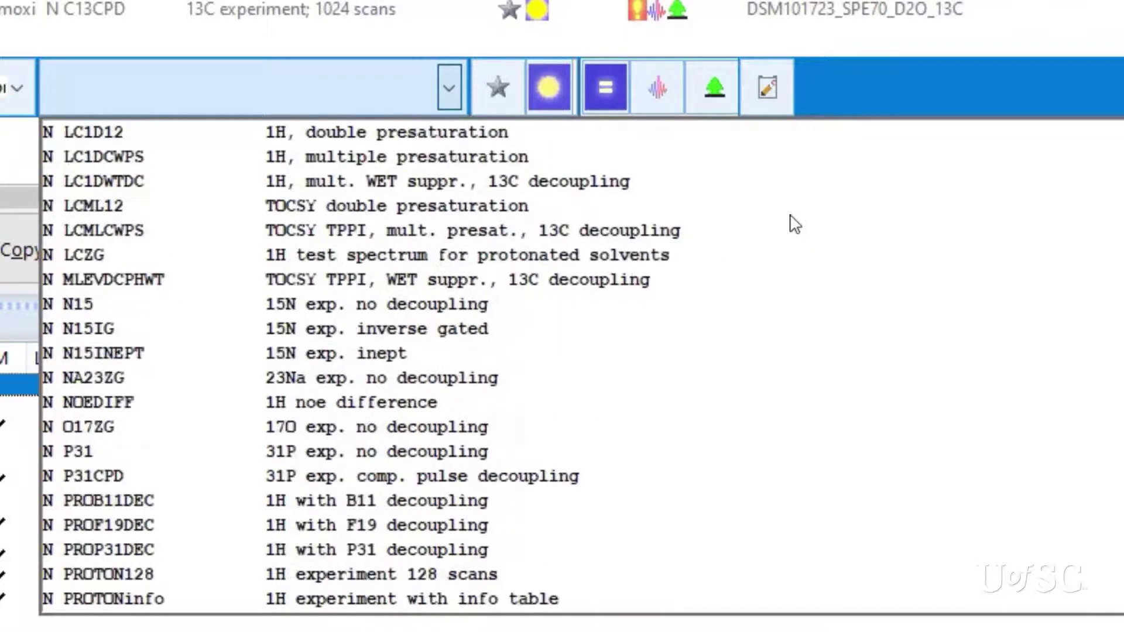
scroll(795, 224, down, 12)
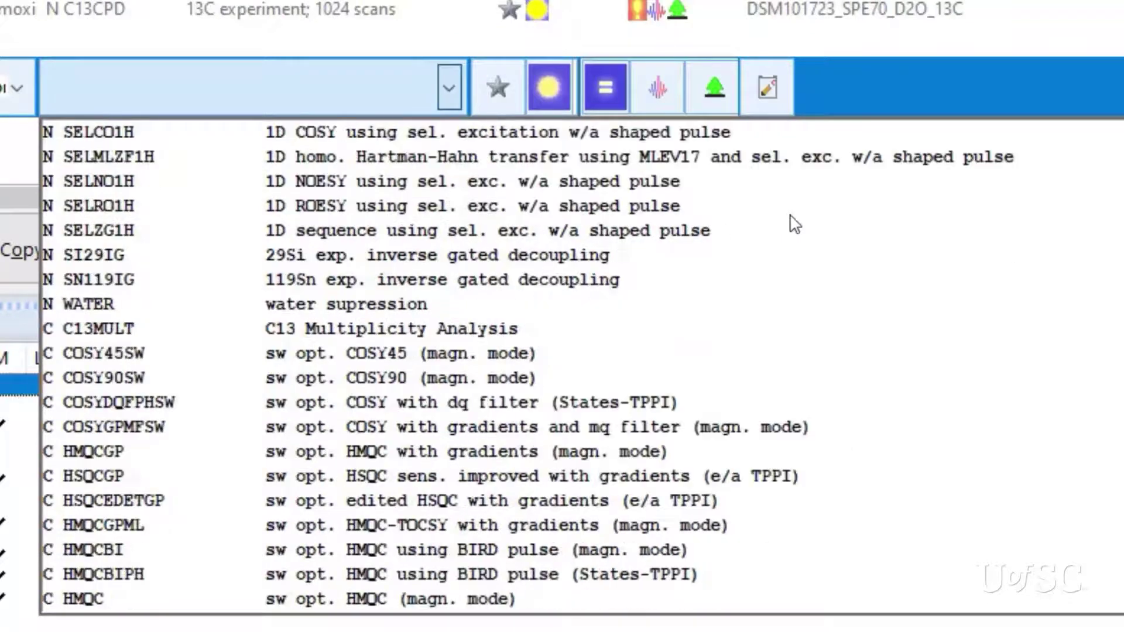
scroll(794, 224, down, 2)
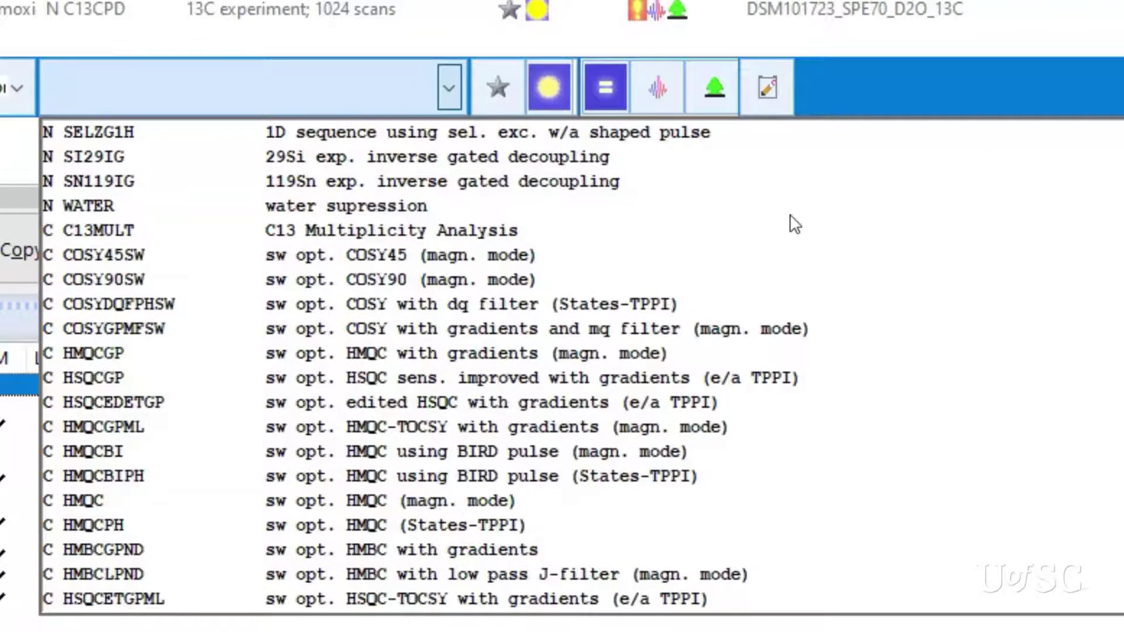
scroll(794, 224, down, 2)
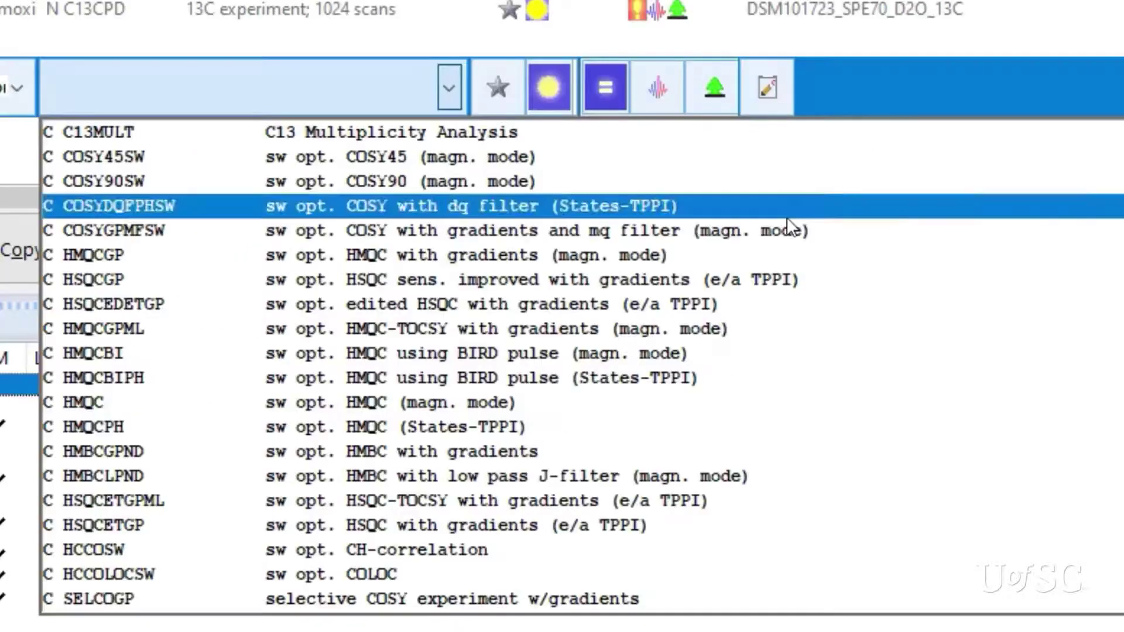
Add HSQCEDETGP after PROTON and review its parameters: NS 2, D1 1.5 s, SW 13.0153 ppm
click(525, 307)
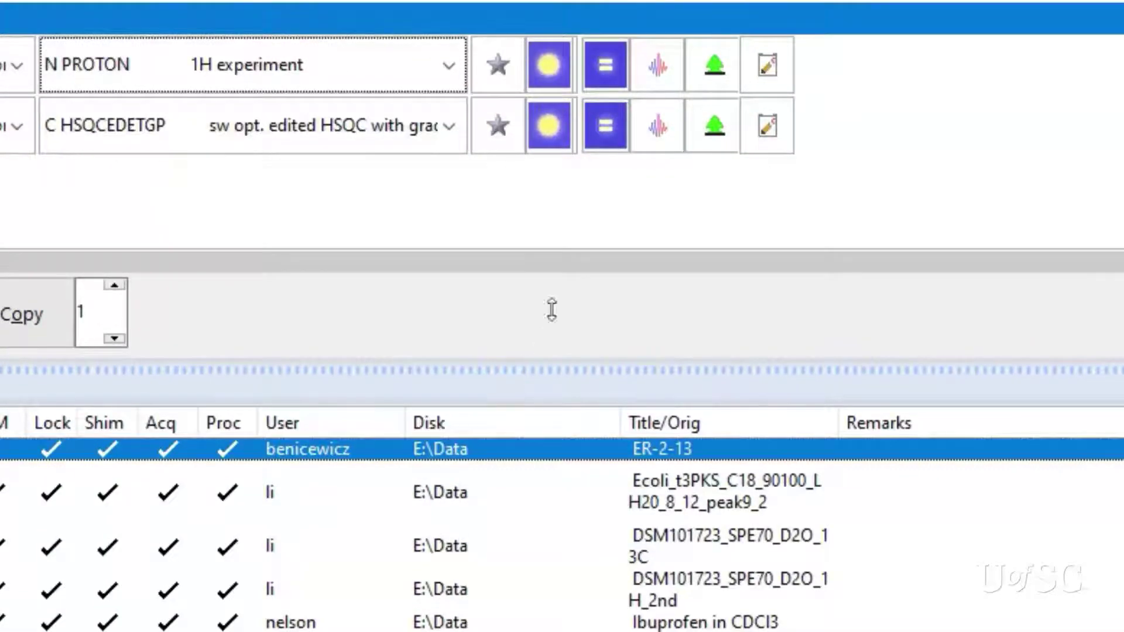
click(609, 74)
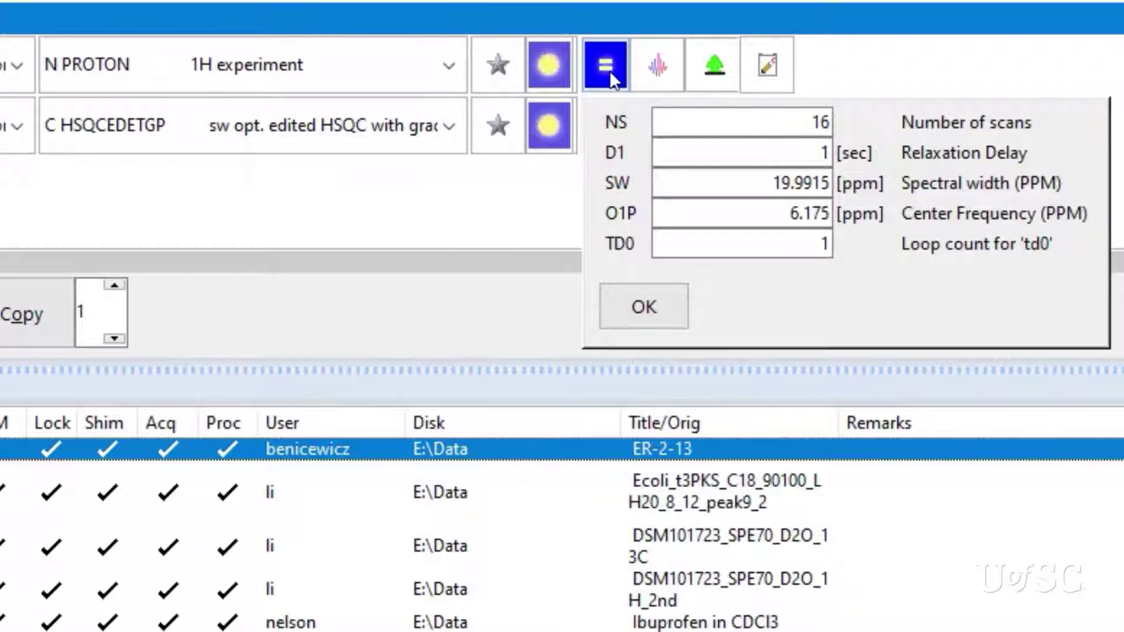
click(610, 71)
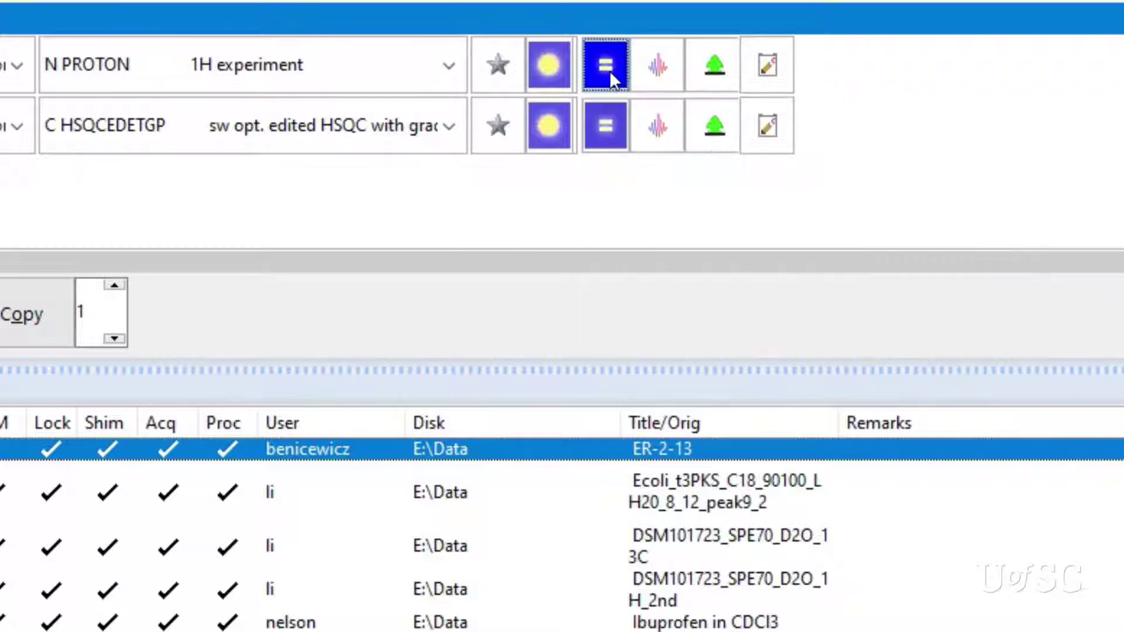
click(612, 113)
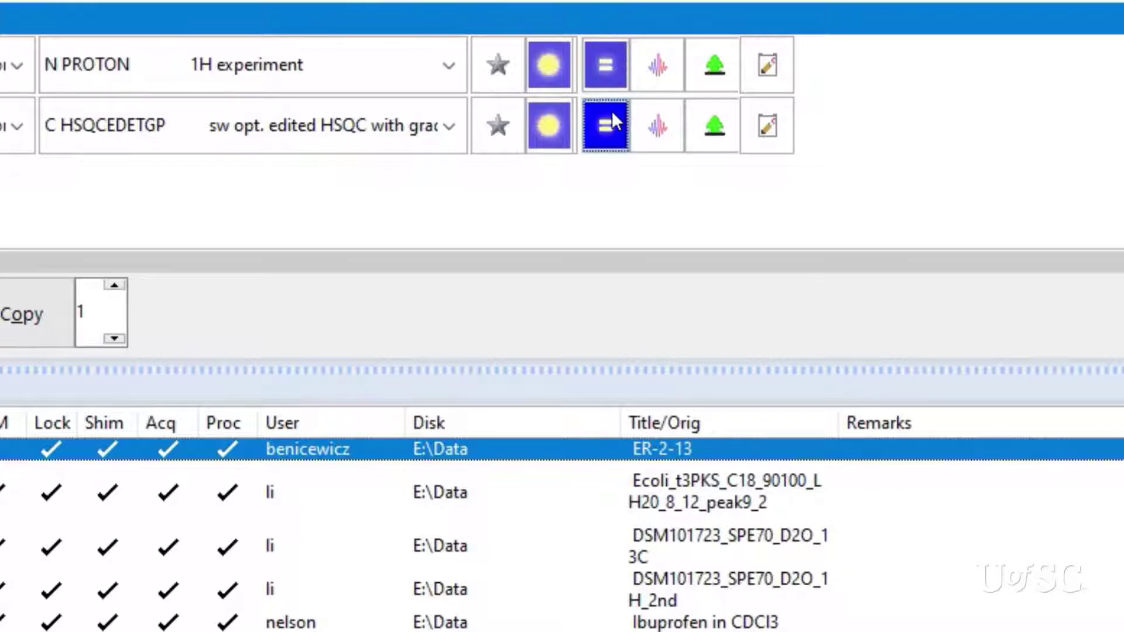
click(610, 116)
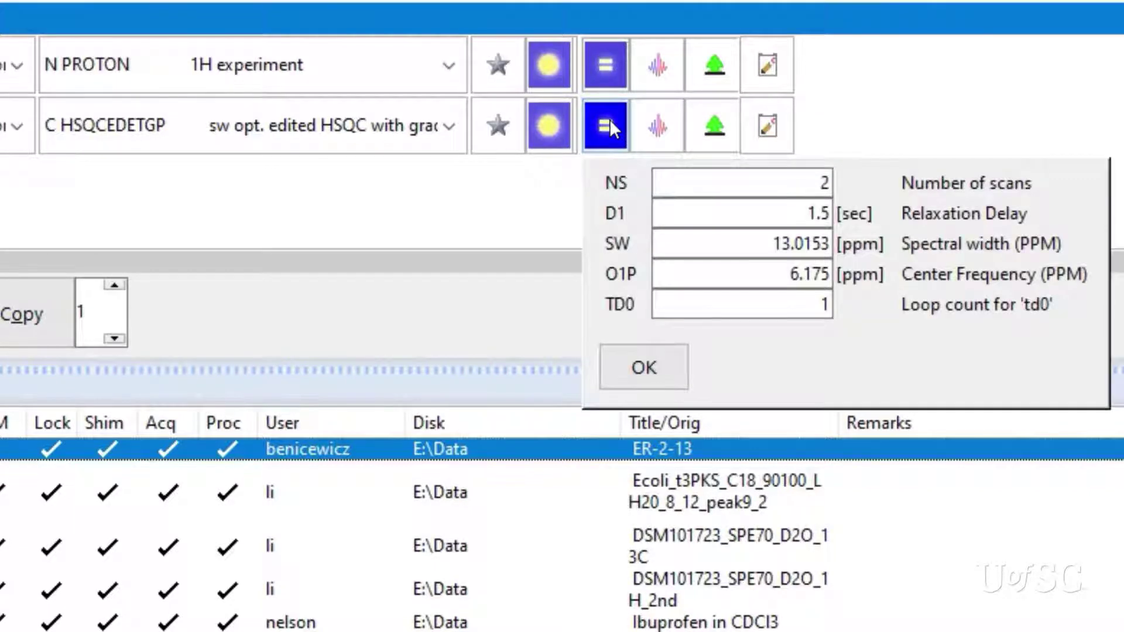
Close the parameter summary and enter the title 'Ibuprofen in CDCl3'
click(661, 364)
click(768, 66)
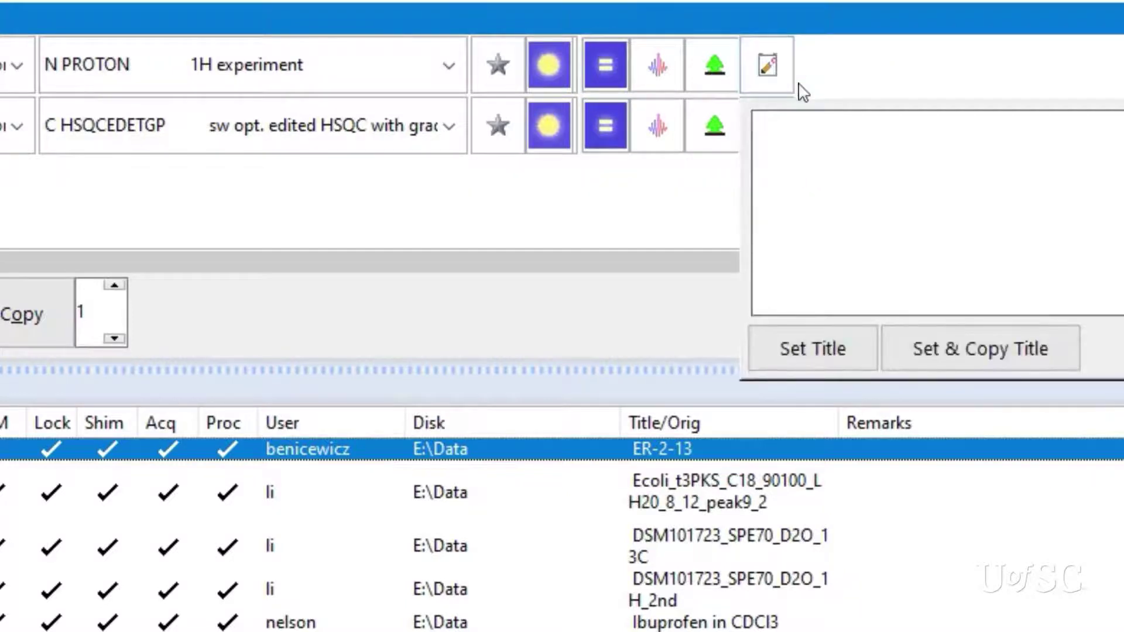
text(Ibuprofen in )
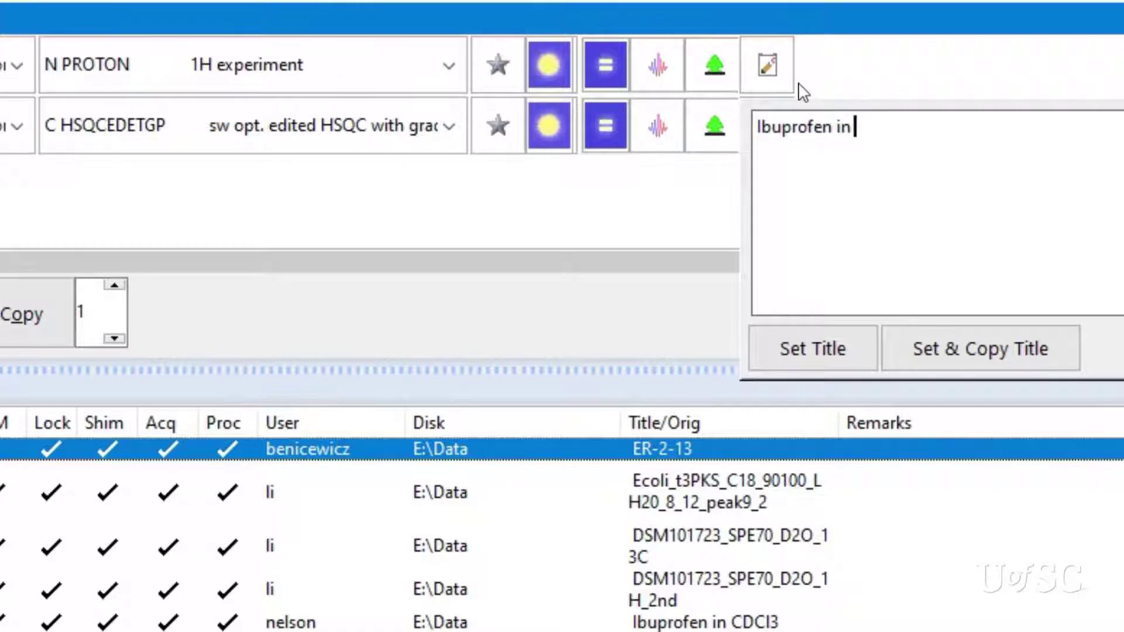
text(CDCl3)
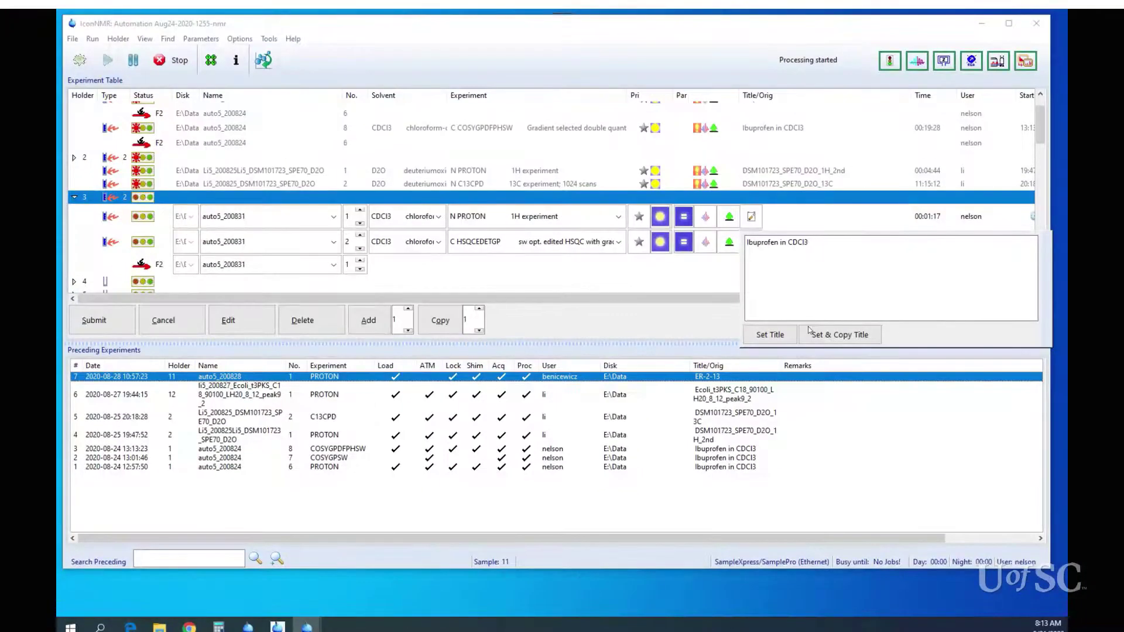
Apply the title to both experiments and submit holder 3 for acquisition
click(847, 335)
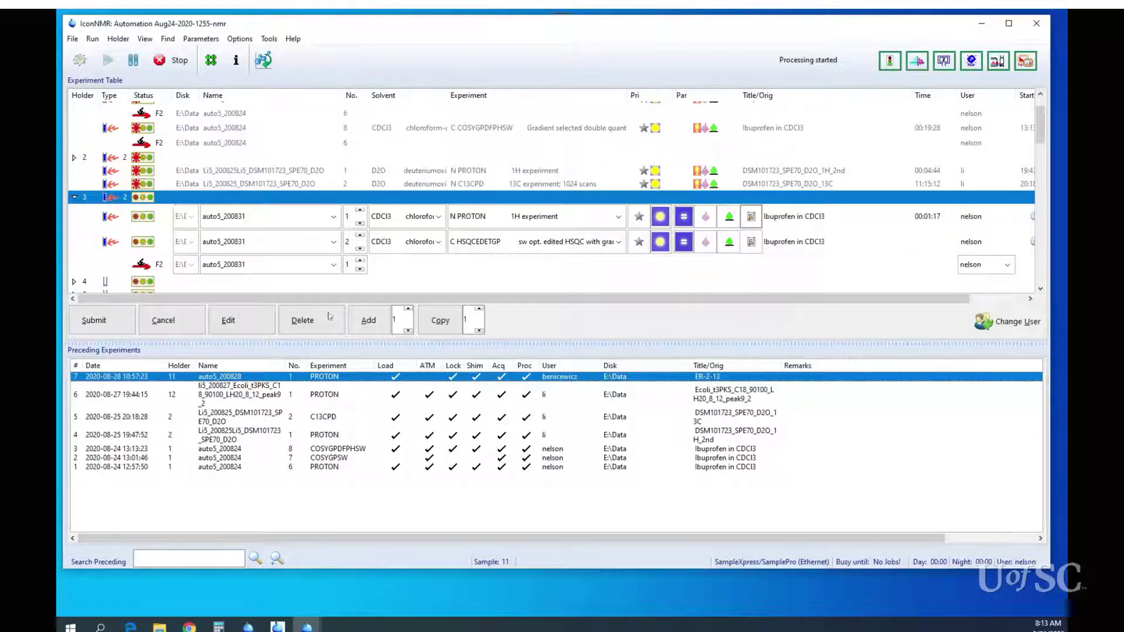
click(120, 322)
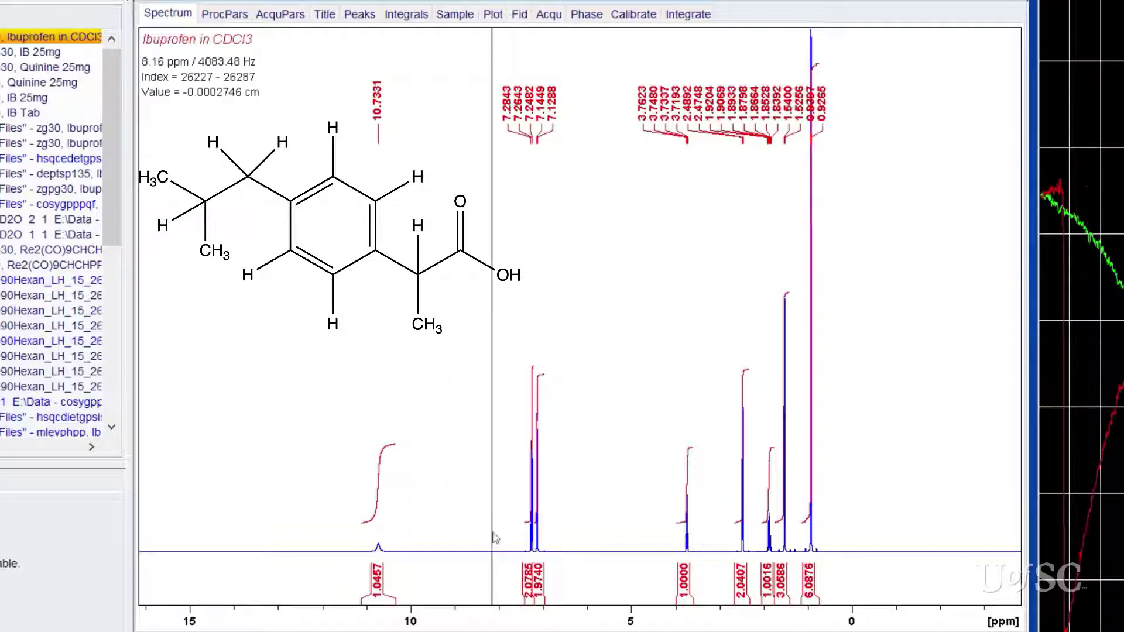
Check the aromatic peaks near 7 ppm, then zoom to the 4.0–0.7 ppm aliphatic region
drag(495, 467, 557, 410)
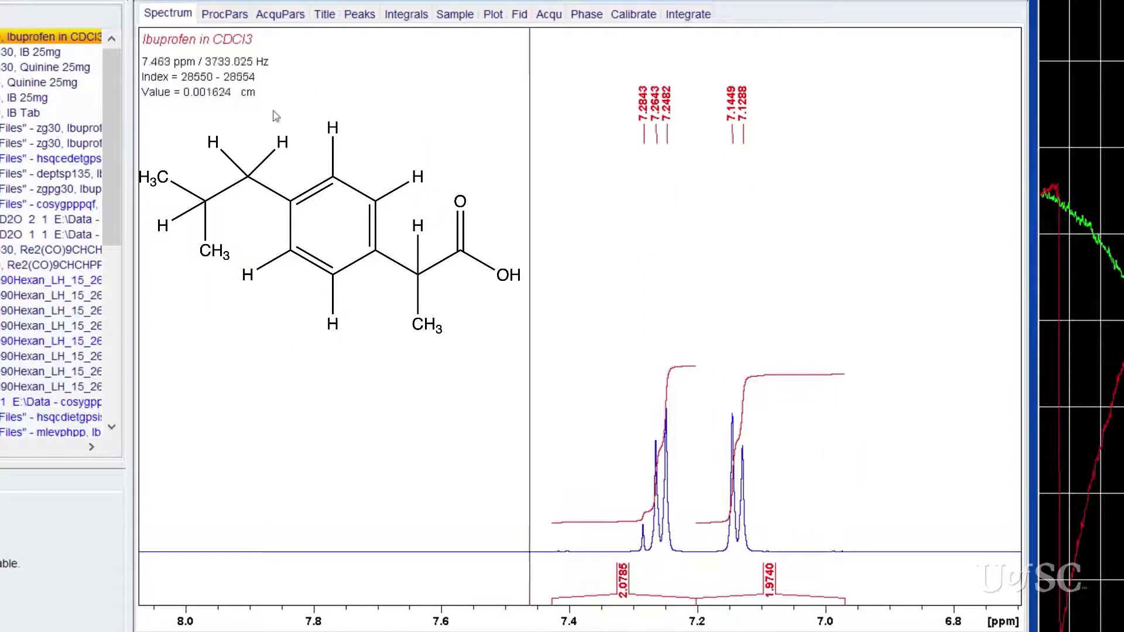
key(period)
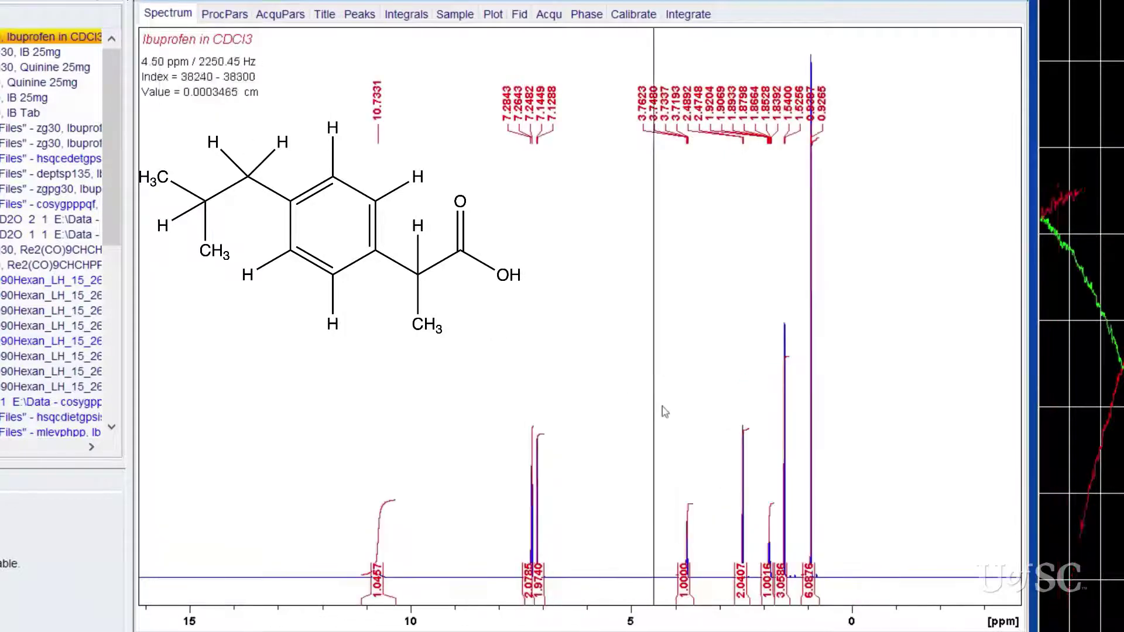
drag(673, 404, 825, 387)
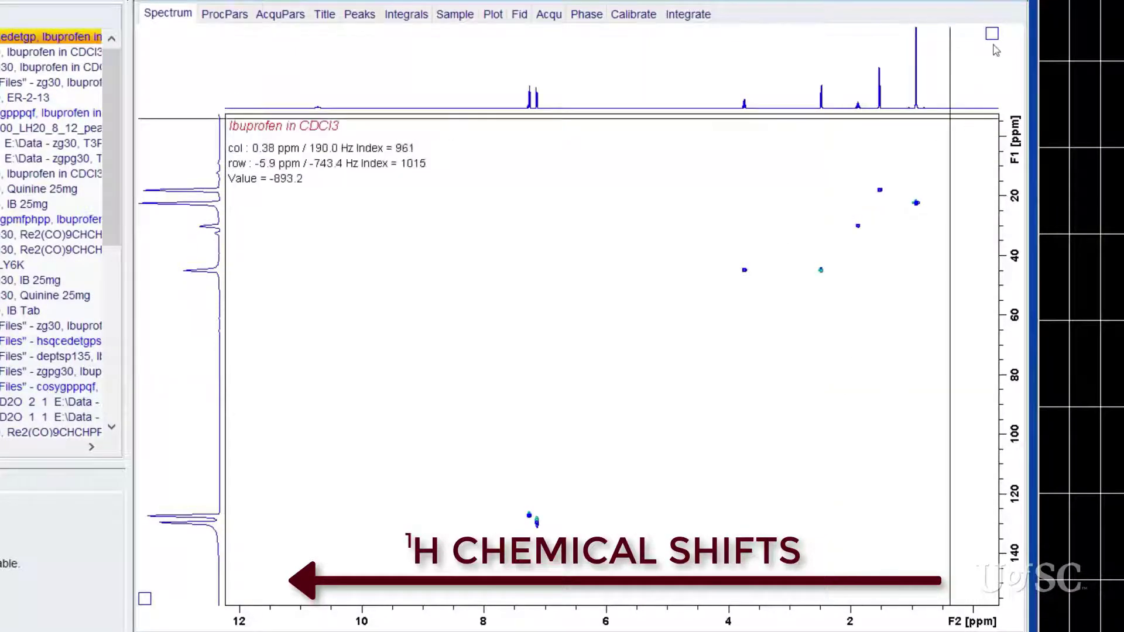
Enlarge the 1H projection along the top of the HSQC plot
scroll(949, 70, up, 5)
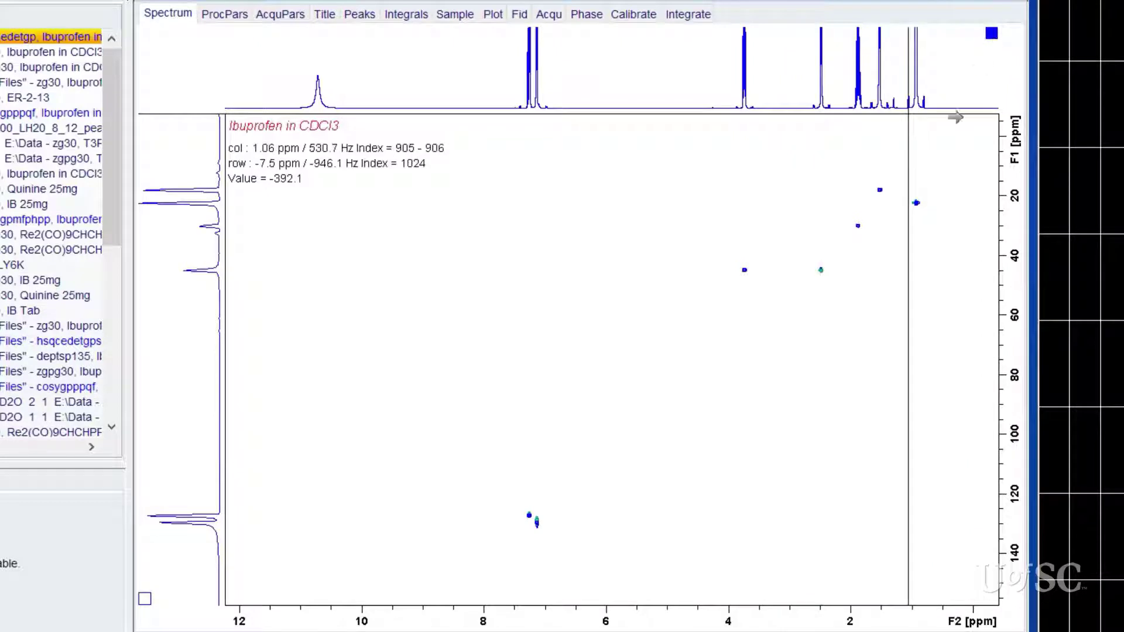
Adjust the contour level to hide noise, then zoom to roughly 8–0.2 ppm by 145–4 ppm
scroll(846, 407, up, 3)
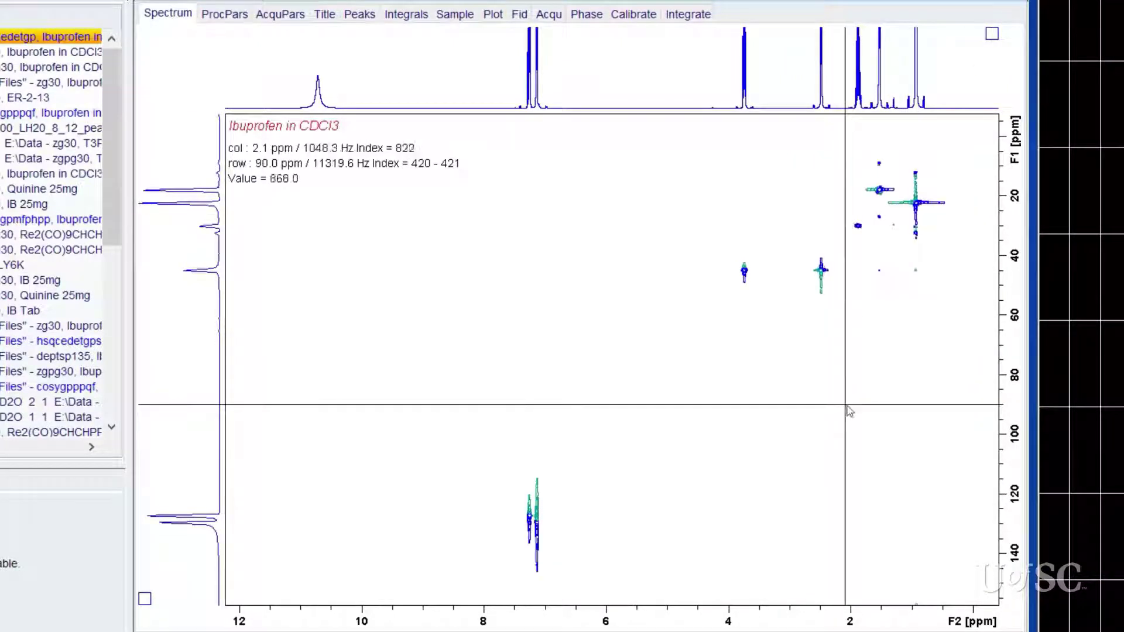
scroll(848, 408, up, 6)
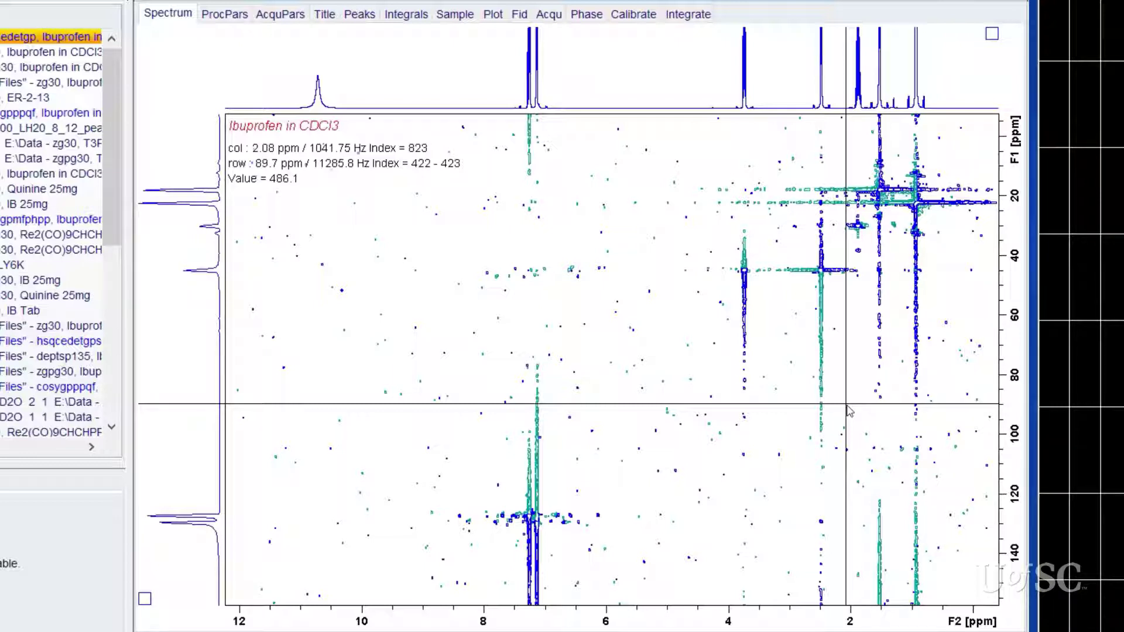
scroll(849, 410, down, 5)
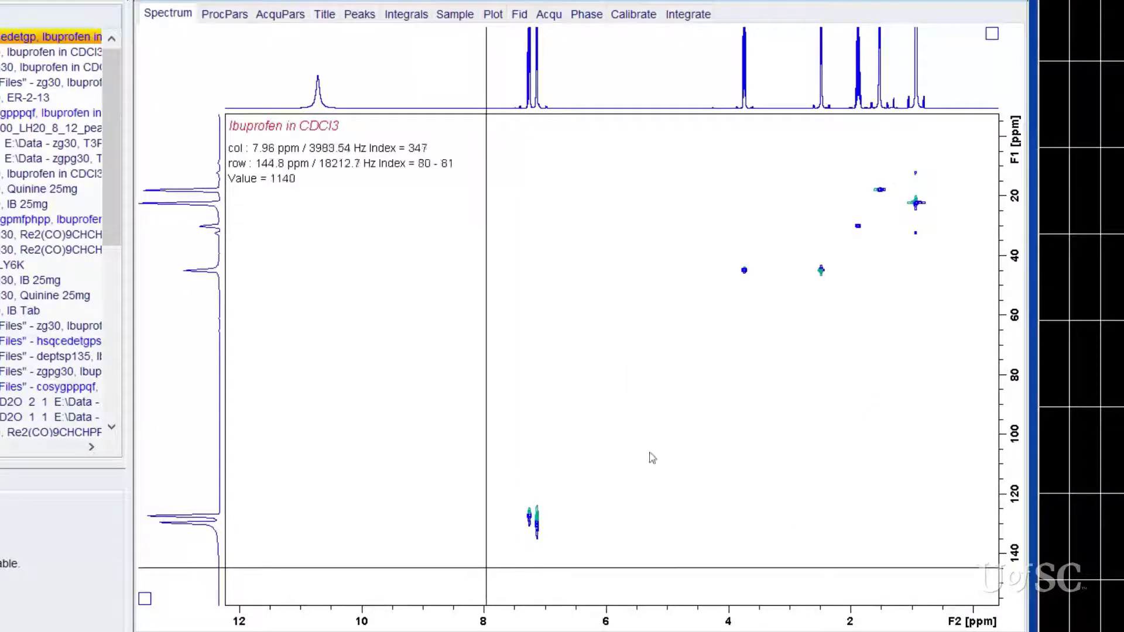
drag(486, 568, 960, 148)
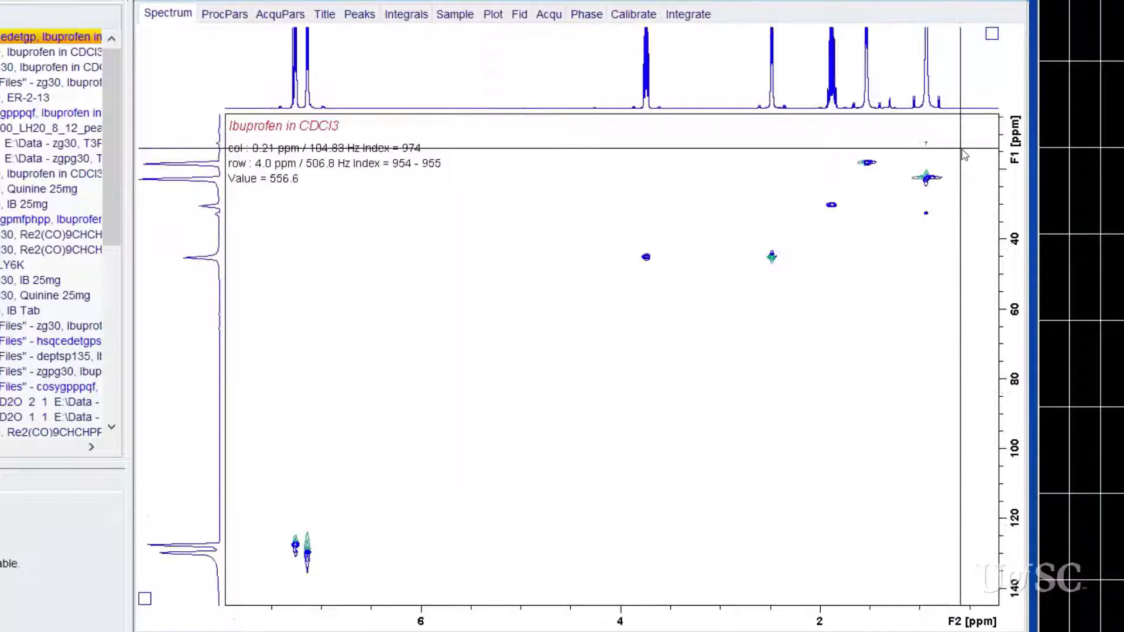
Enter 2D phase correction and add the 0.94, 3.75 and 7.14 ppm cross peaks as references
click(587, 14)
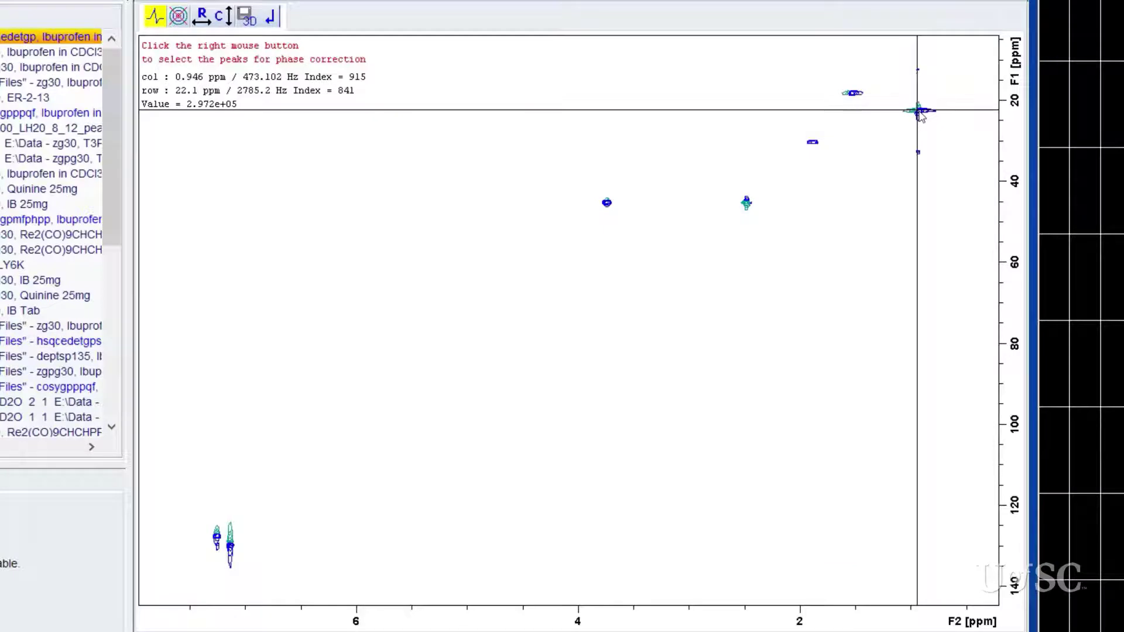
right_click(919, 110)
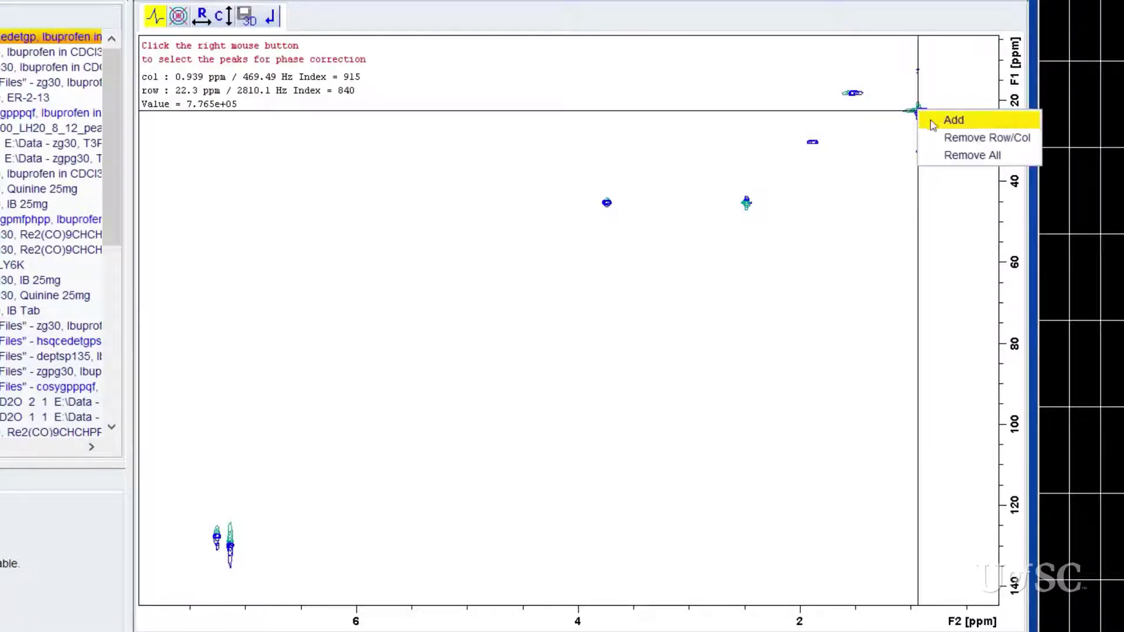
click(933, 125)
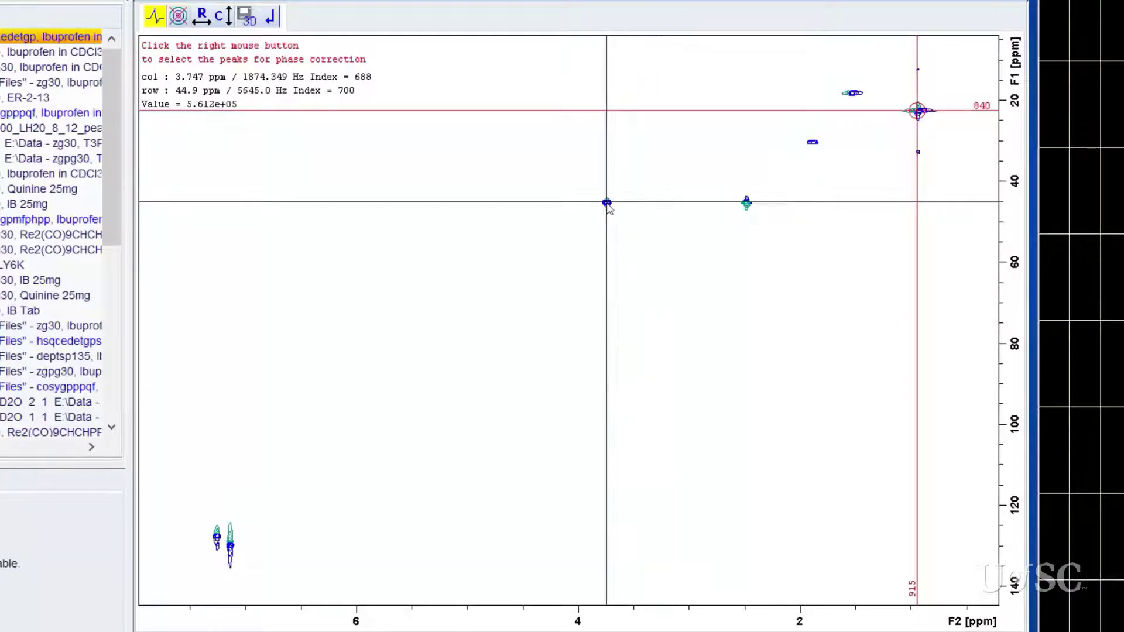
right_click(606, 202)
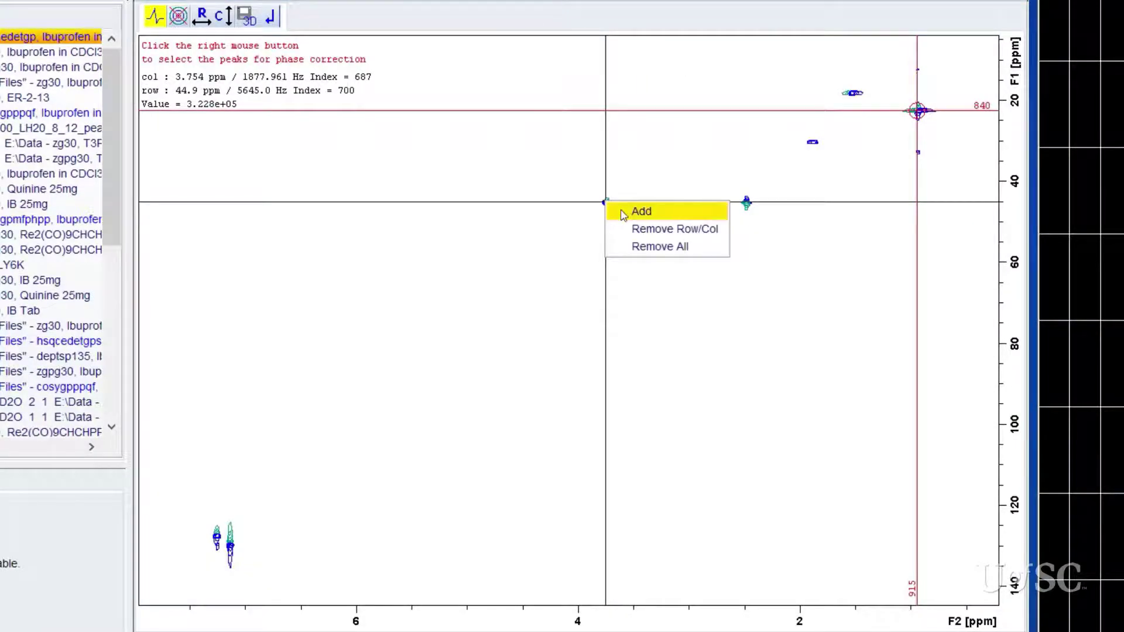
click(639, 211)
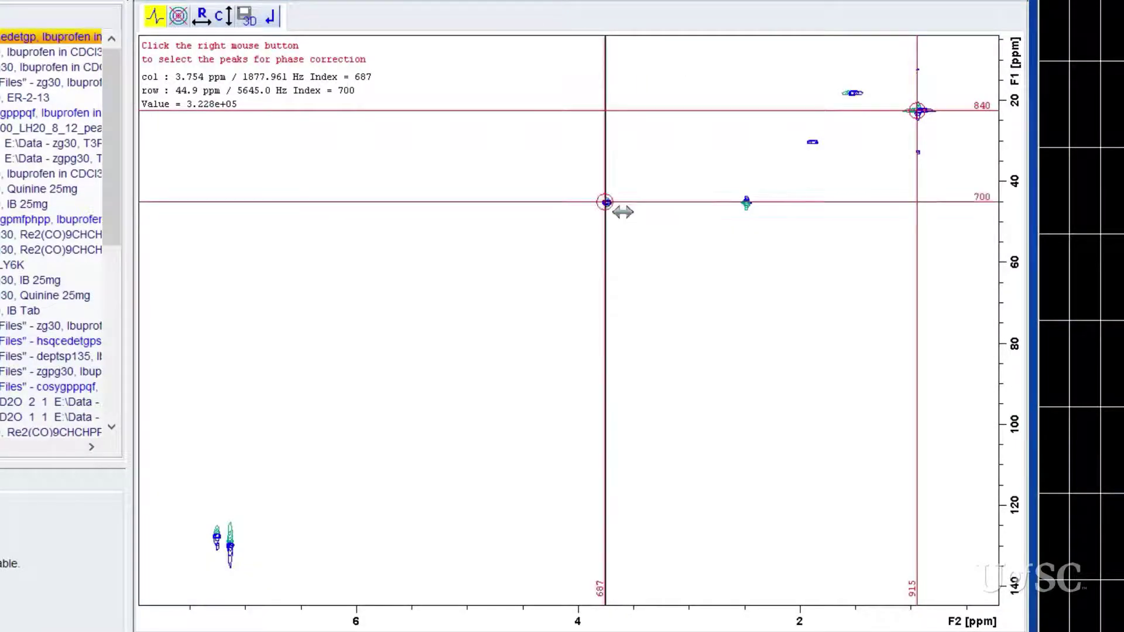
right_click(231, 552)
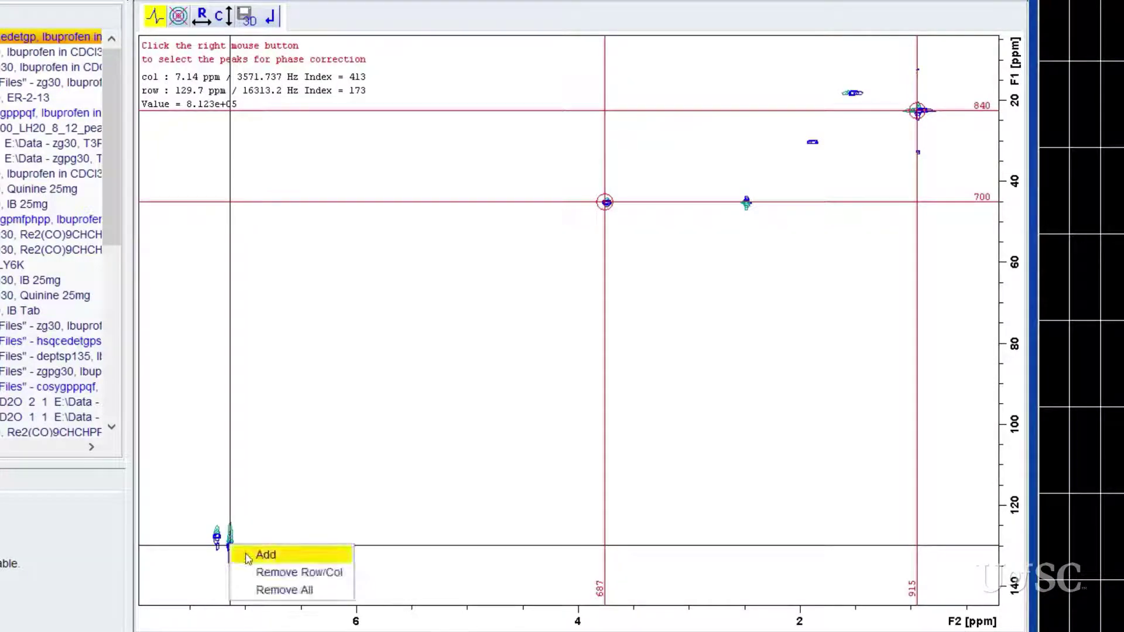
click(258, 554)
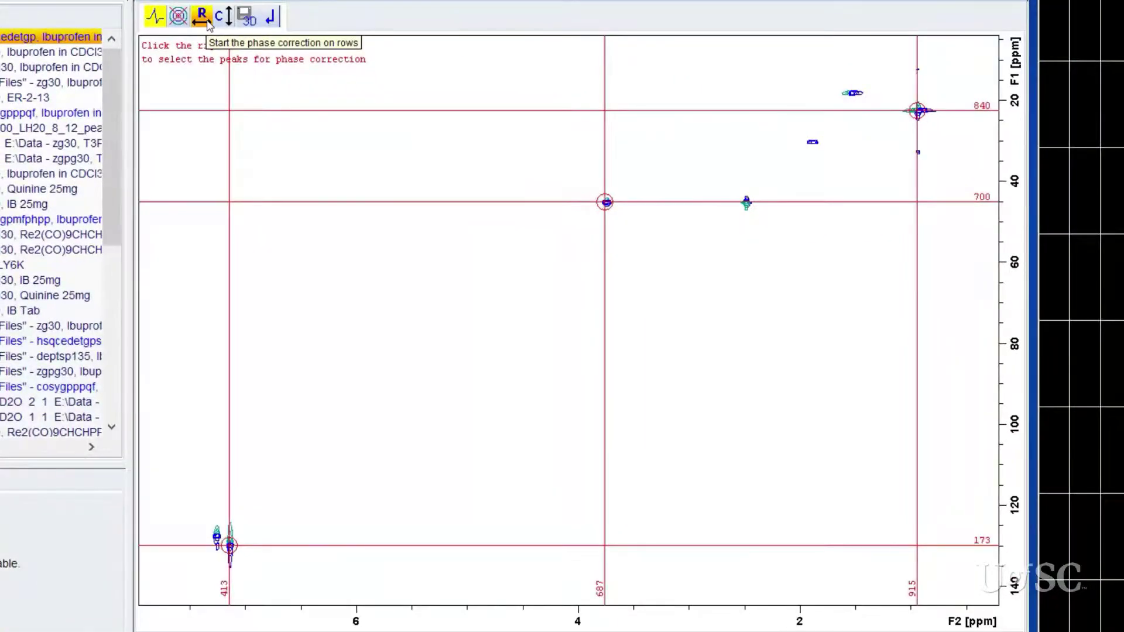
Phase the three picked rows to ph0 22.58 and ph1 −51.60, then save and return
click(202, 16)
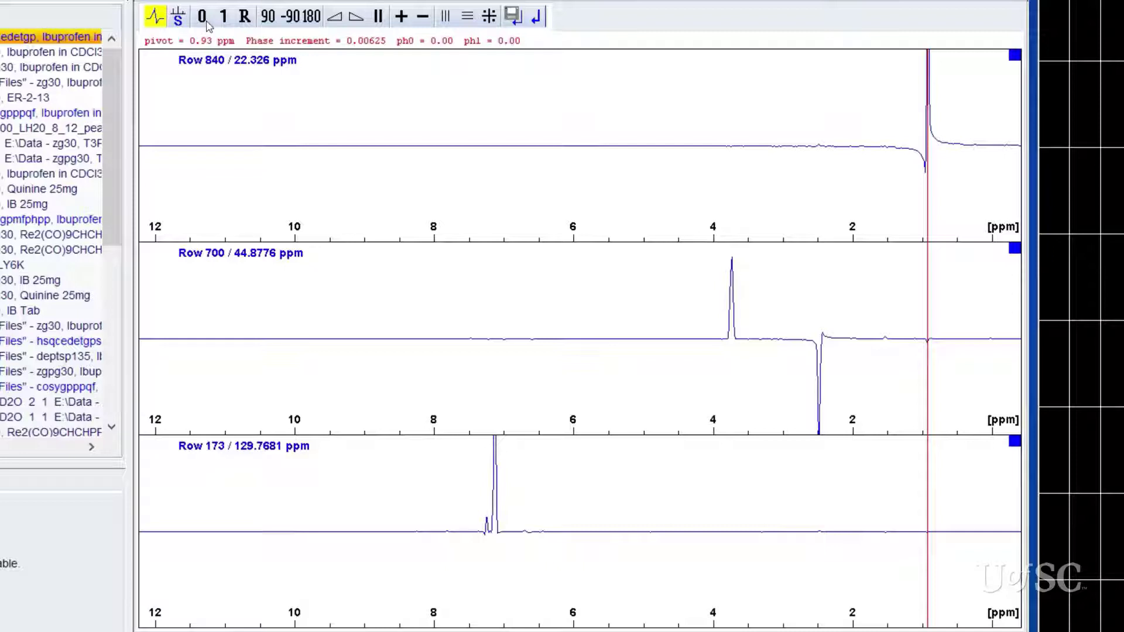
mouse_move(202, 16)
mouse_down()
mouse_move(210, 23)
mouse_move(209, 0)
mouse_up()
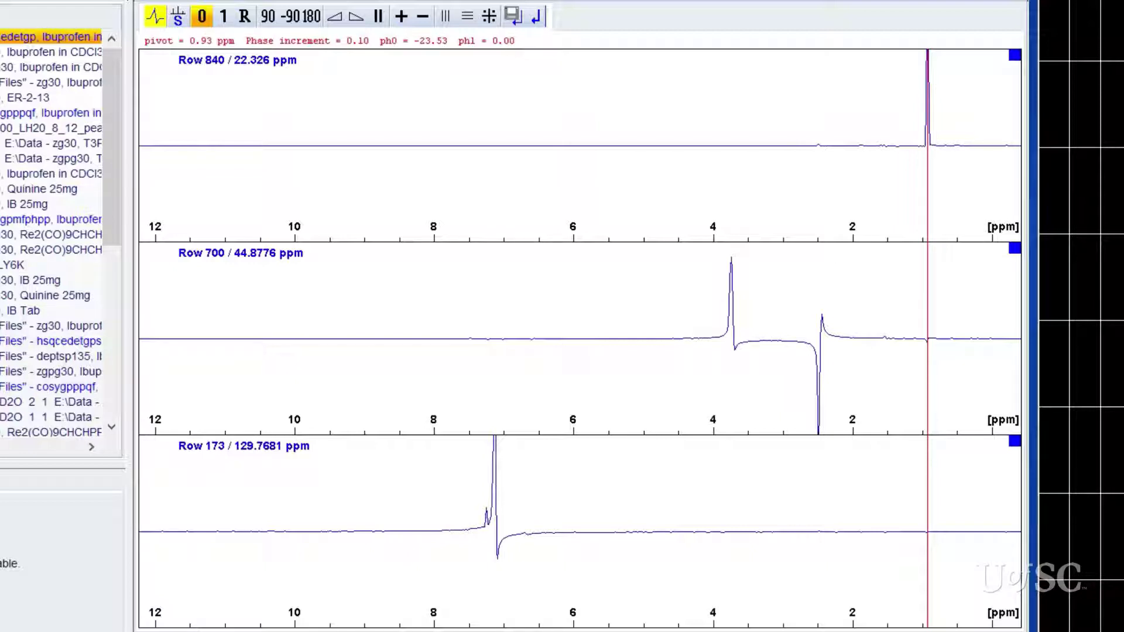
click(202, 16)
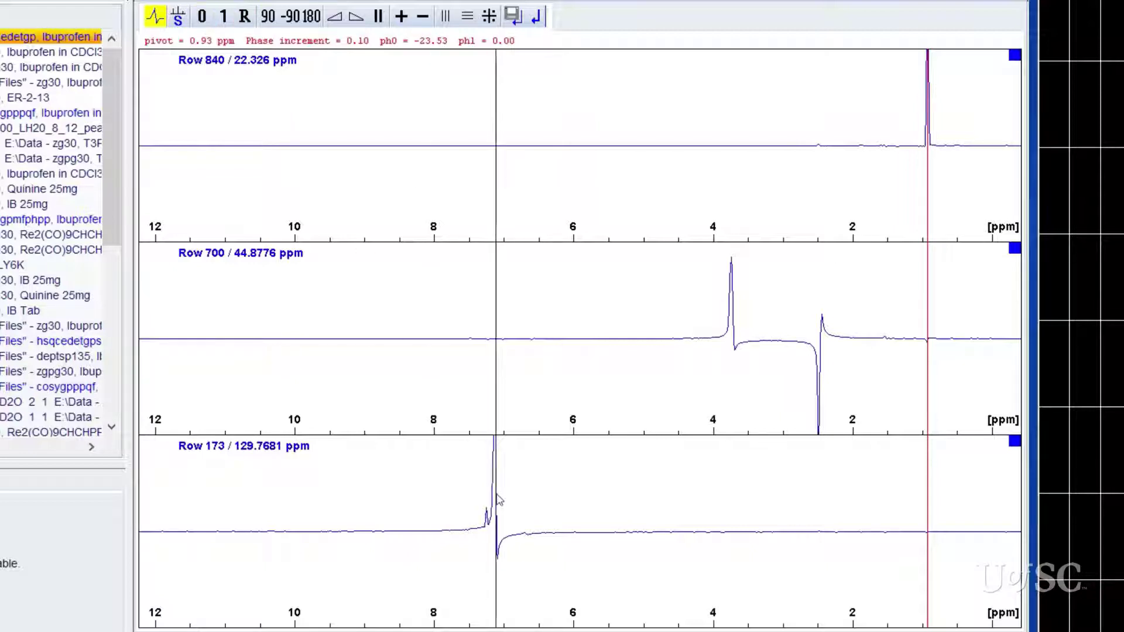
drag(223, 16, 250, 122)
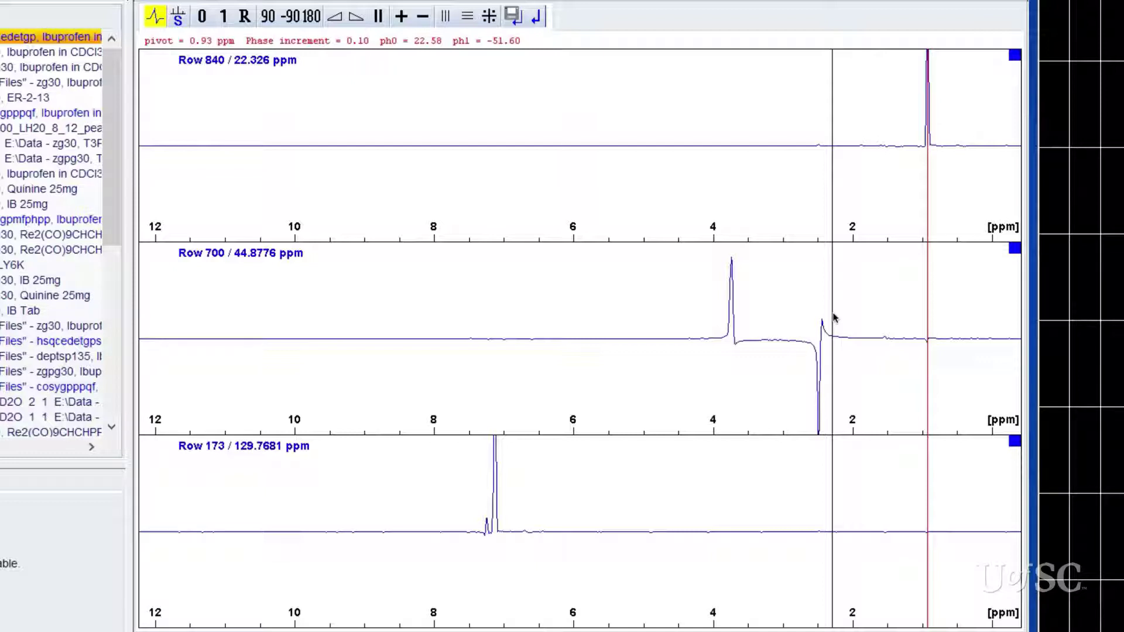
click(511, 18)
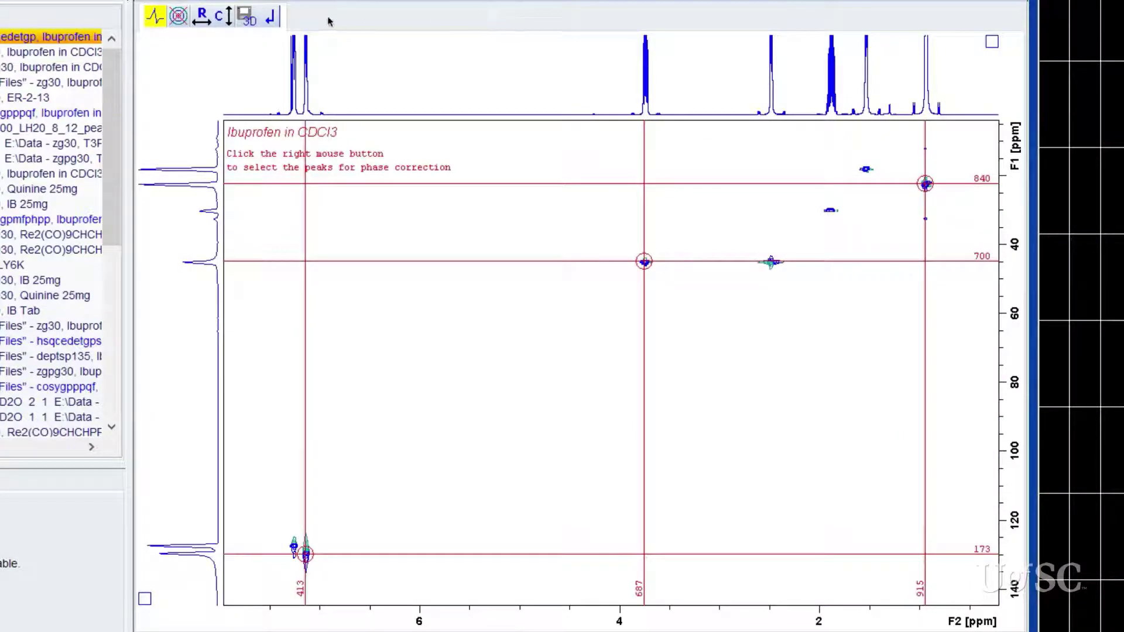
Phase the three picked columns to ph0 67.59 and ph1 −57.60, then save and return
click(225, 18)
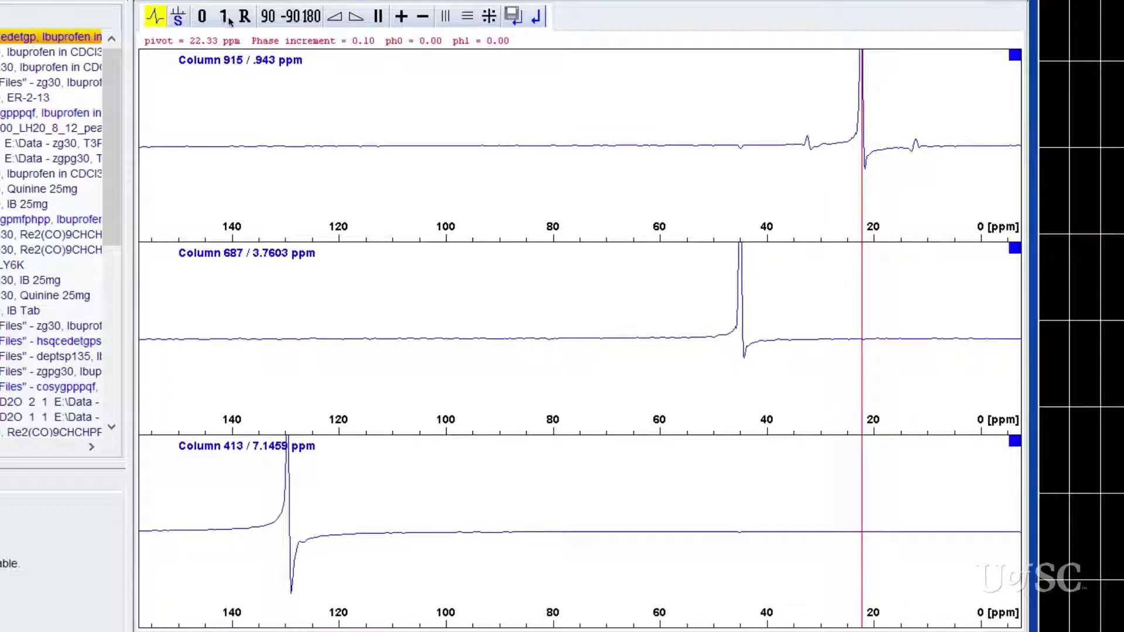
drag(206, 17, 245, 156)
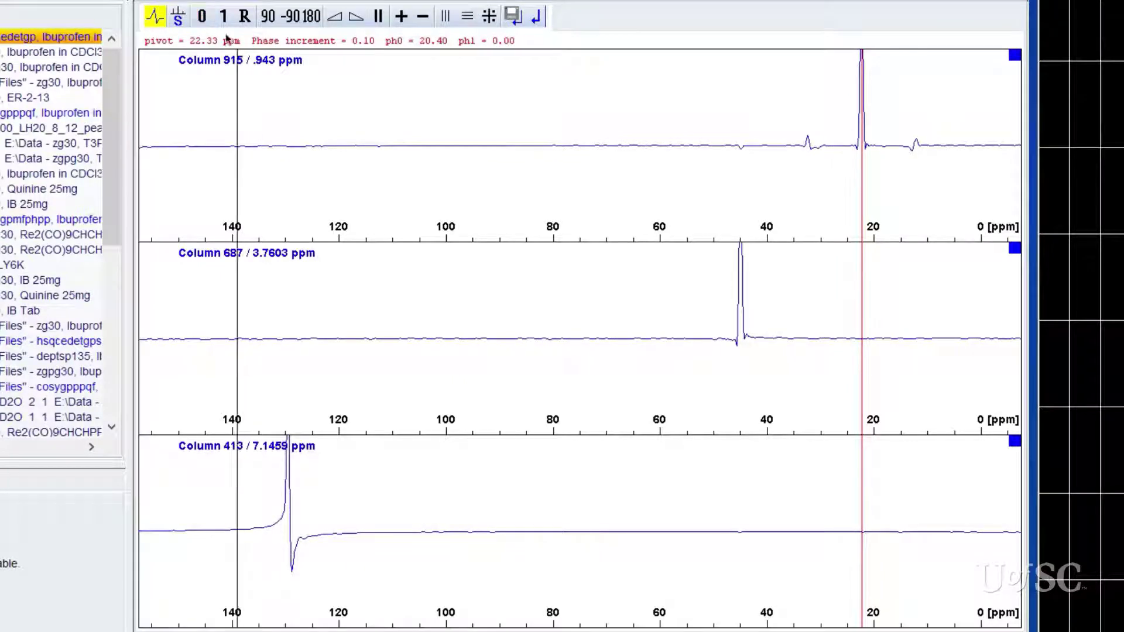
click(223, 16)
drag(223, 16, 240, 134)
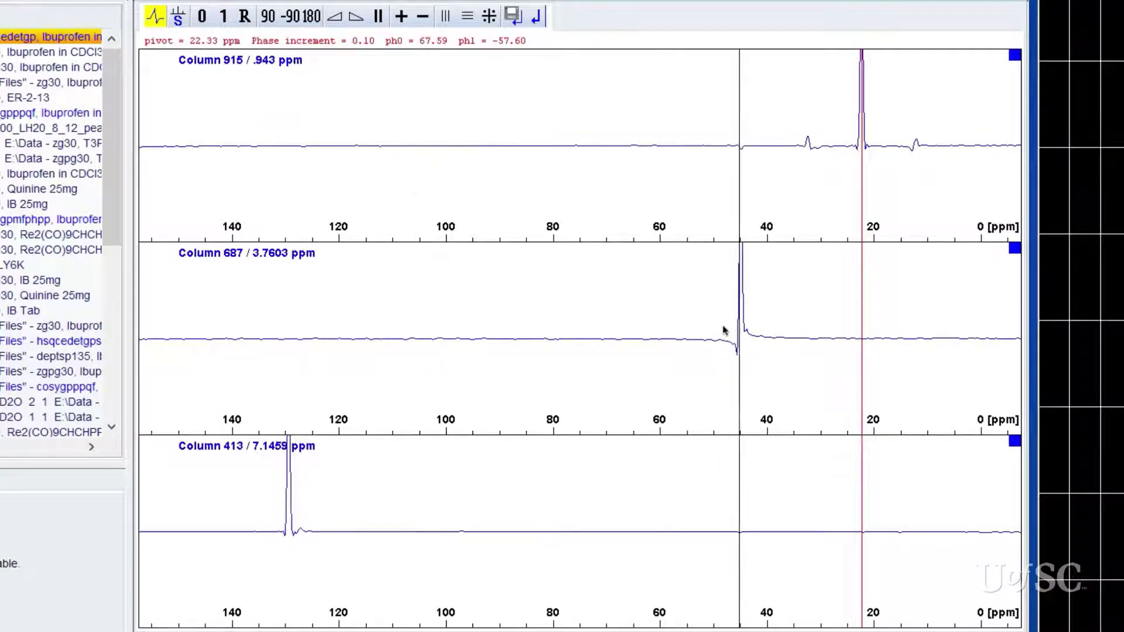
click(514, 16)
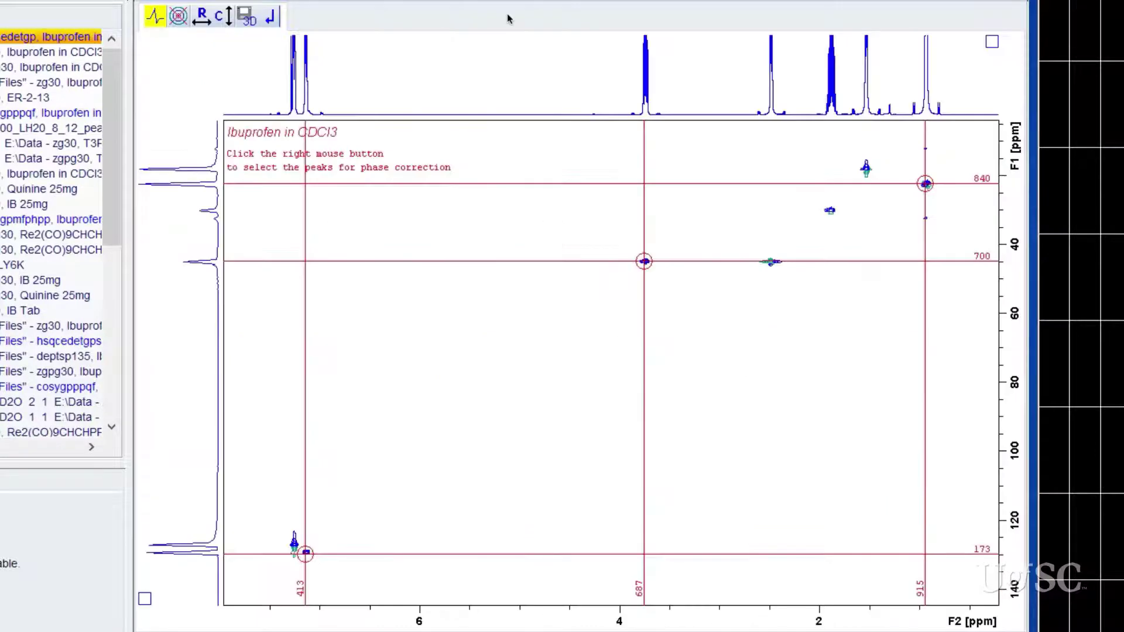
Exit phase mode, raise the contour level to show only main cross peaks, and enlarge the top projection
click(270, 17)
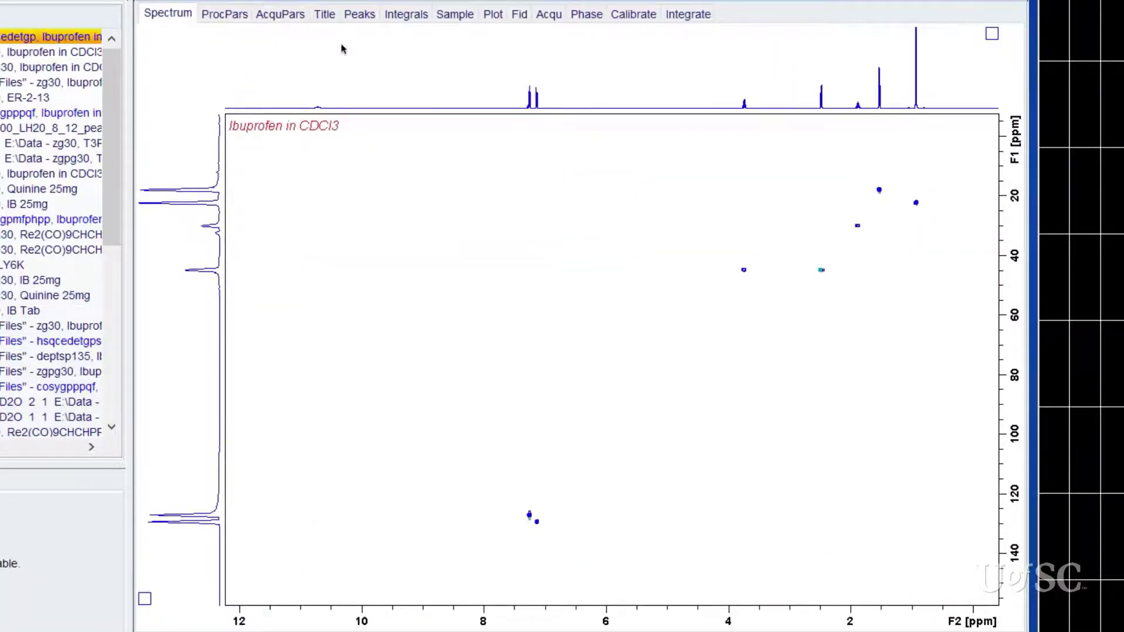
scroll(623, 283, up, 3)
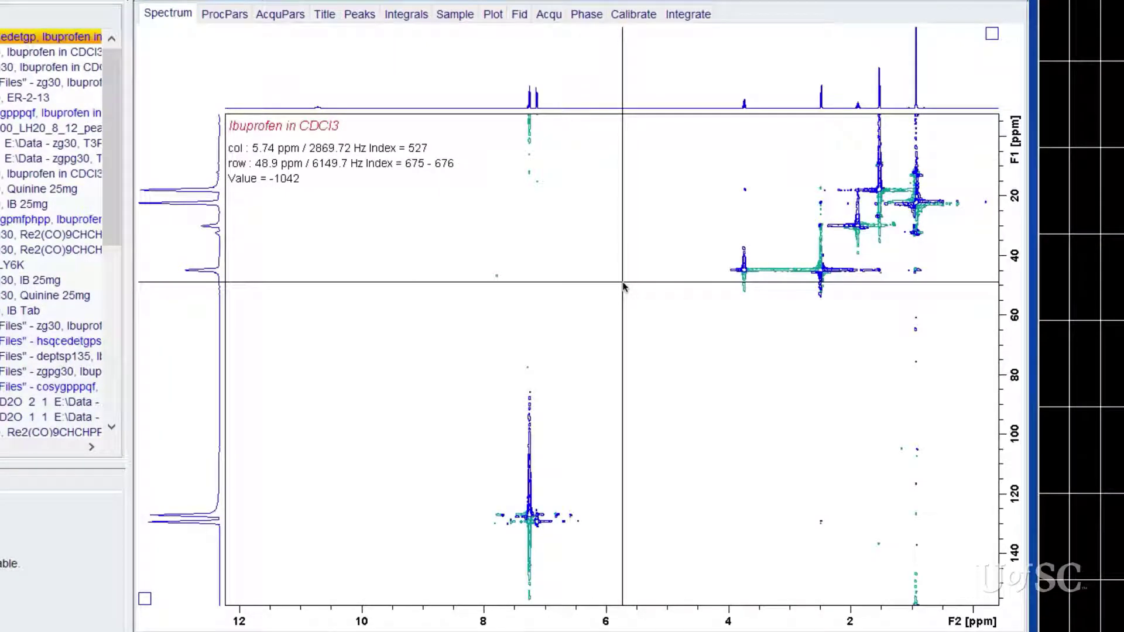
scroll(623, 287, up, 1)
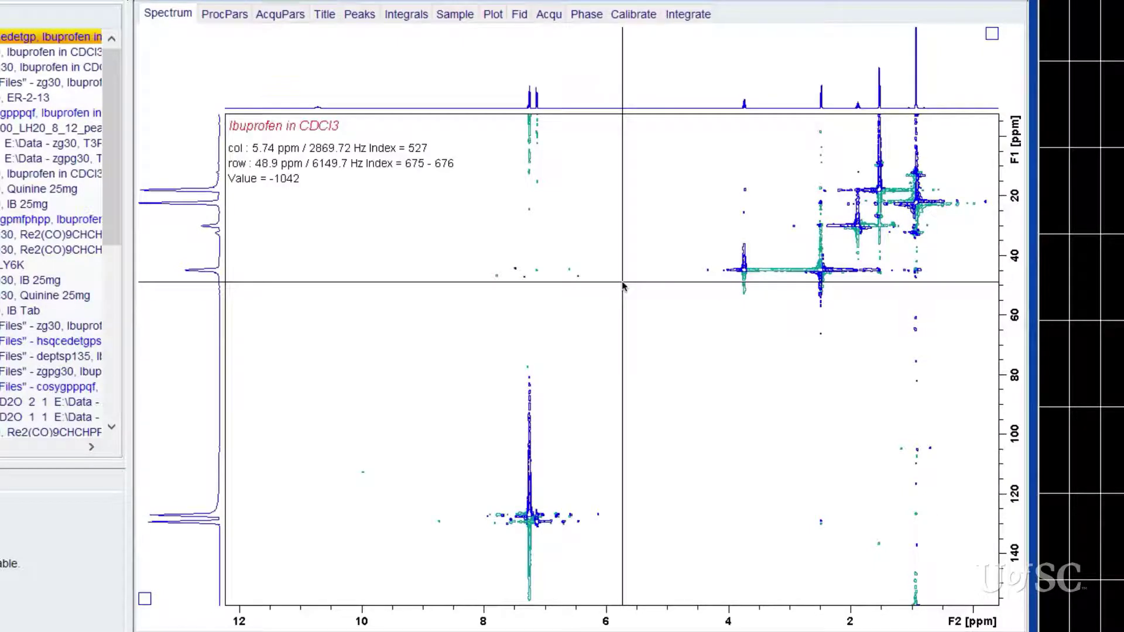
scroll(622, 281, down, 5)
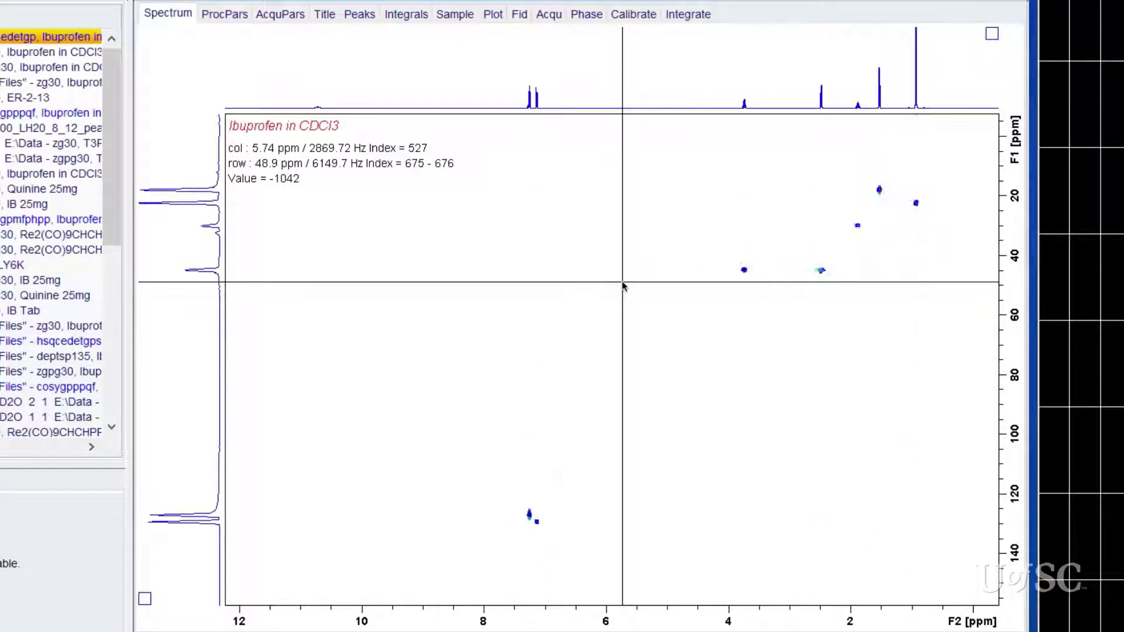
scroll(622, 281, down, 1)
scroll(621, 281, down, 1)
click(991, 34)
scroll(976, 52, up, 3)
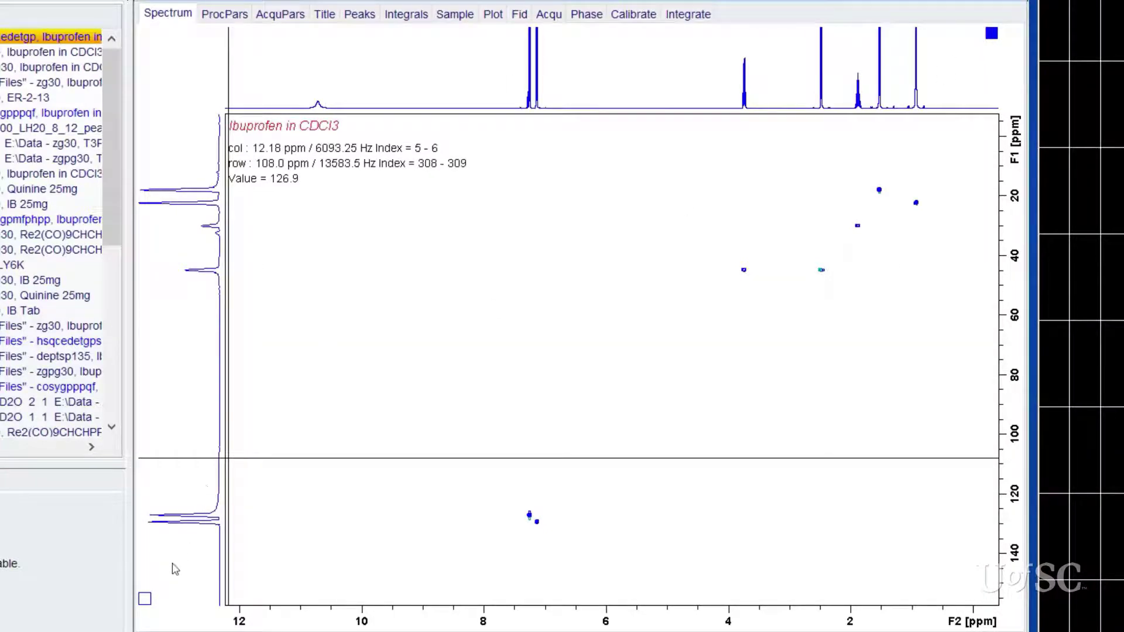
Use experiment 3 of auto5_200831 as the external F1 projection
click(145, 600)
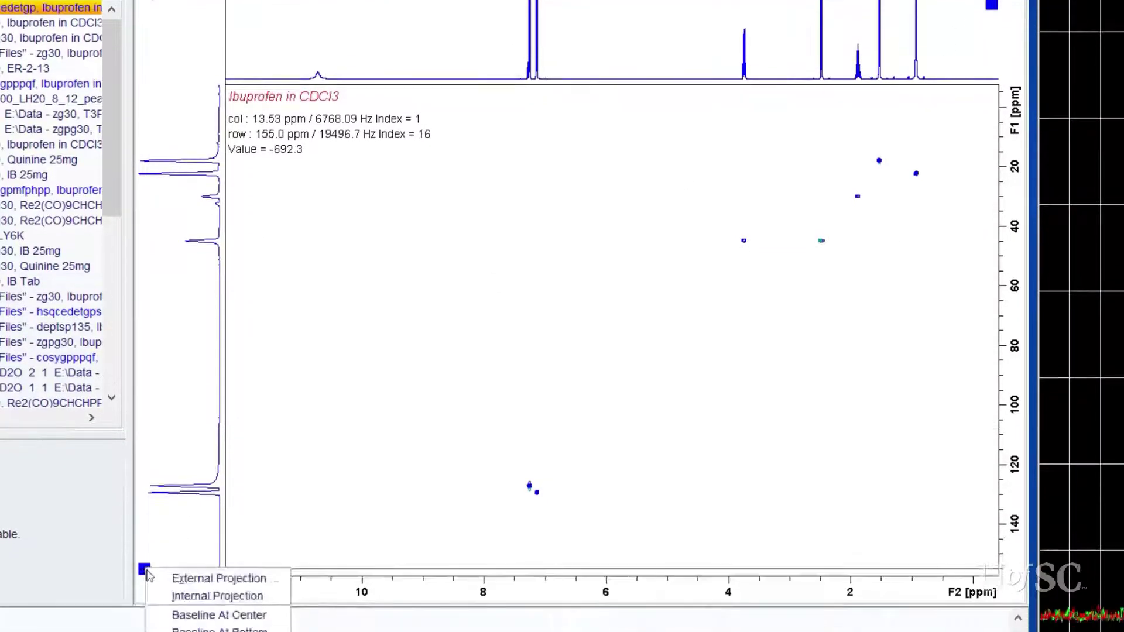
click(191, 550)
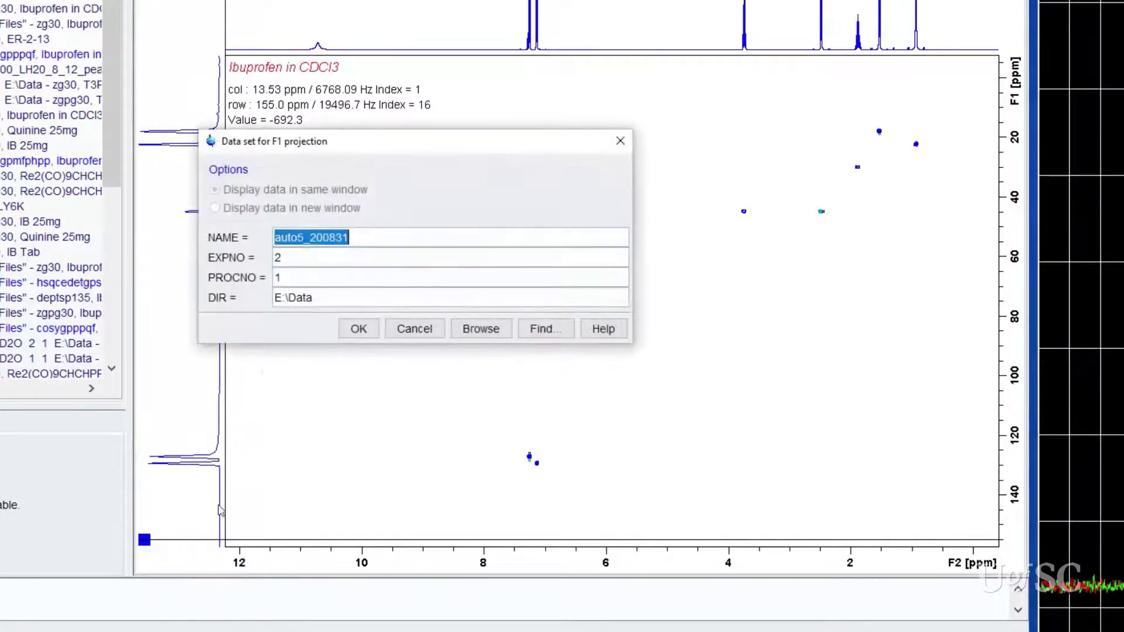
click(303, 261)
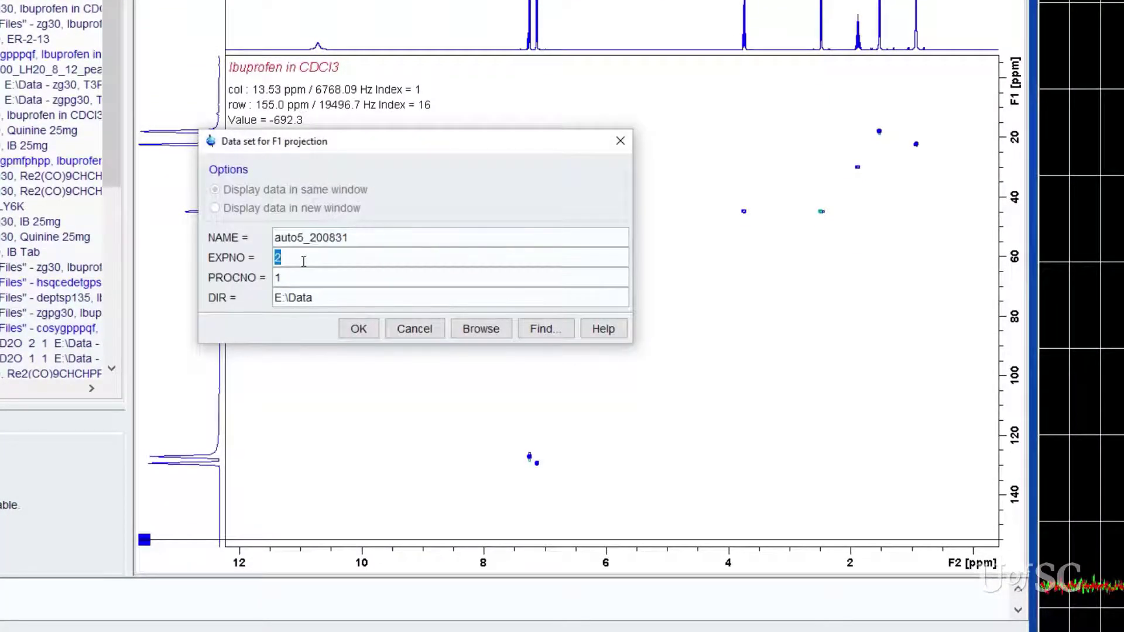
text(3)
click(358, 329)
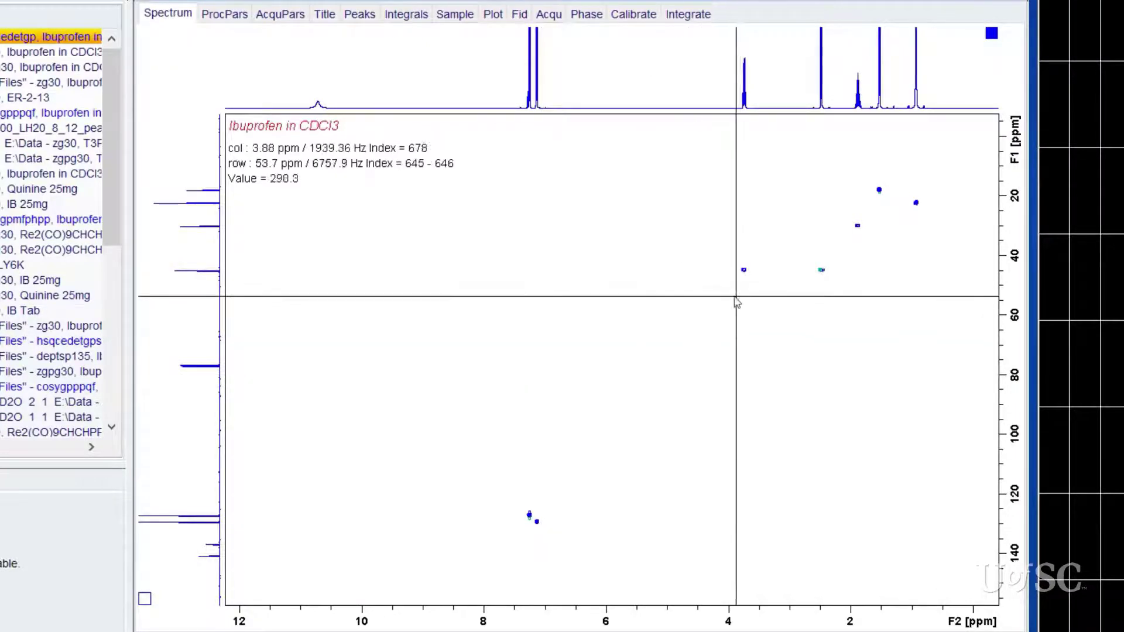
Zoom to the aliphatic cross peaks, about 3.9–0.7 ppm by 12–52 ppm, and shrink the top projection
drag(731, 292, 942, 177)
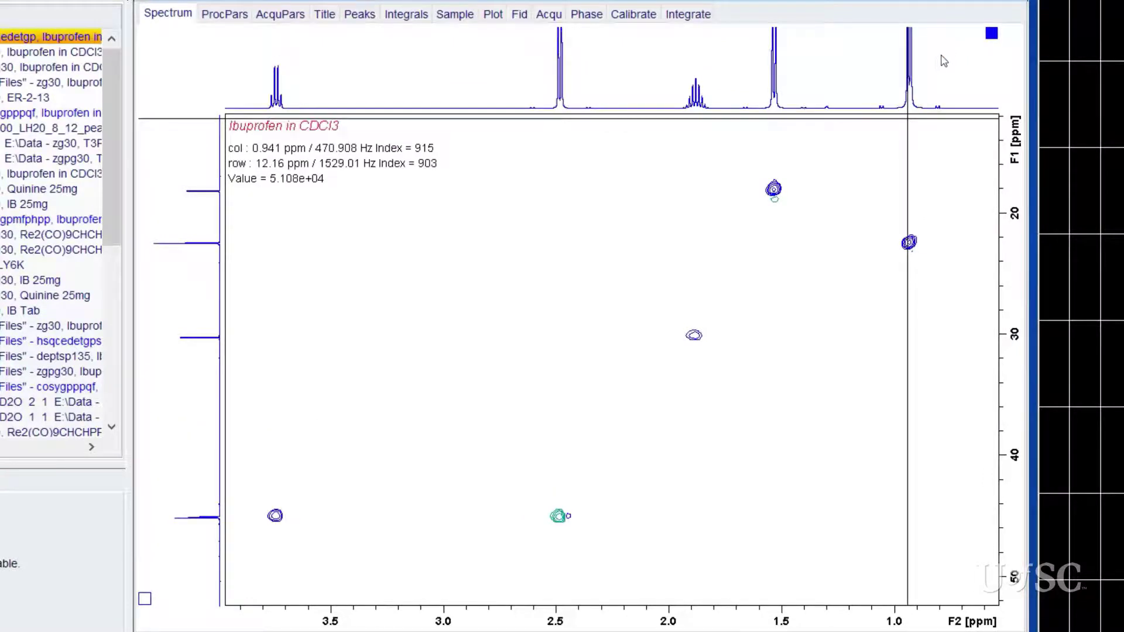
scroll(937, 68, down, 2)
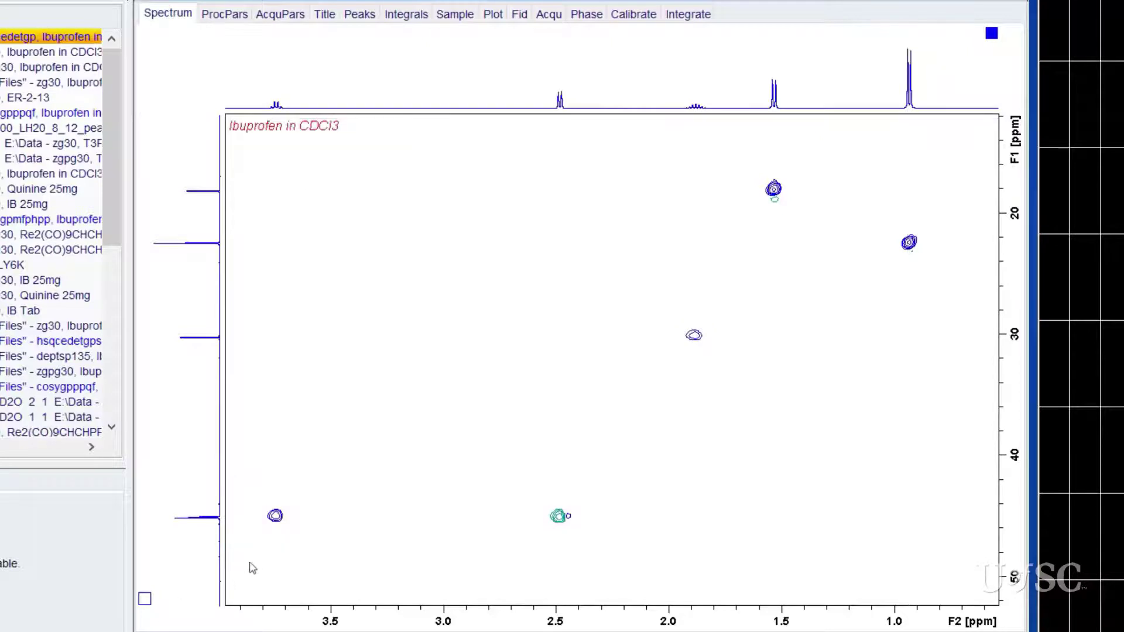
Return to the full 12–0 ppm by 0–150 ppm HSQC view
drag(322, 521, 582, 495)
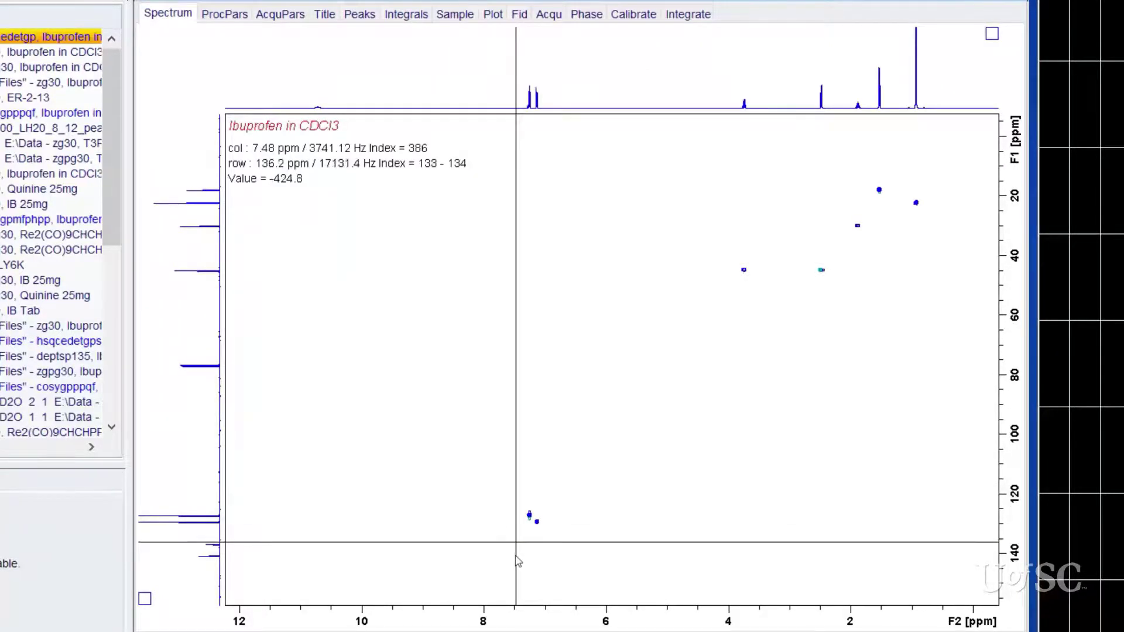
Raise the projection and 2D plot intensities, then preview the printout with the 2D_inv.xwp layout
drag(506, 567, 558, 497)
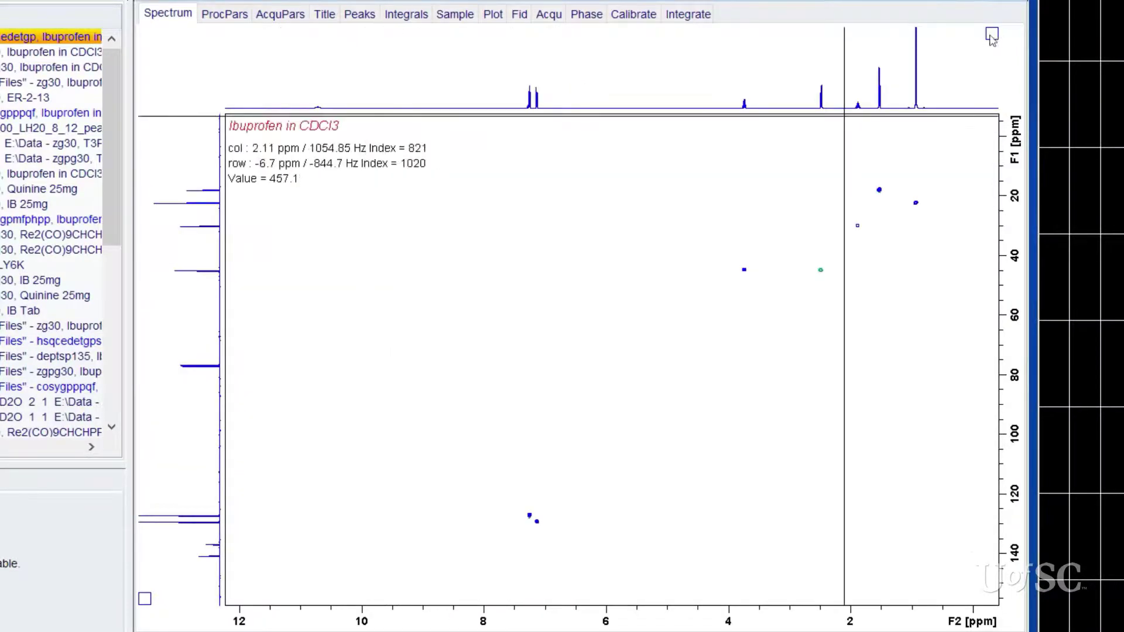
scroll(405, 91, up, 5)
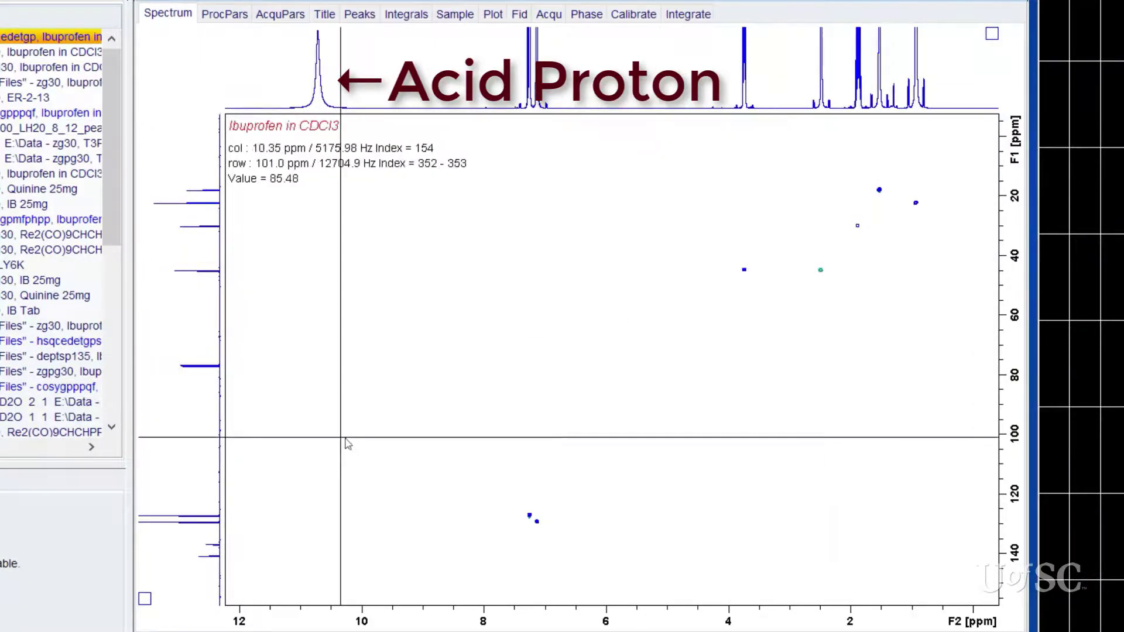
scroll(348, 444, up, 5)
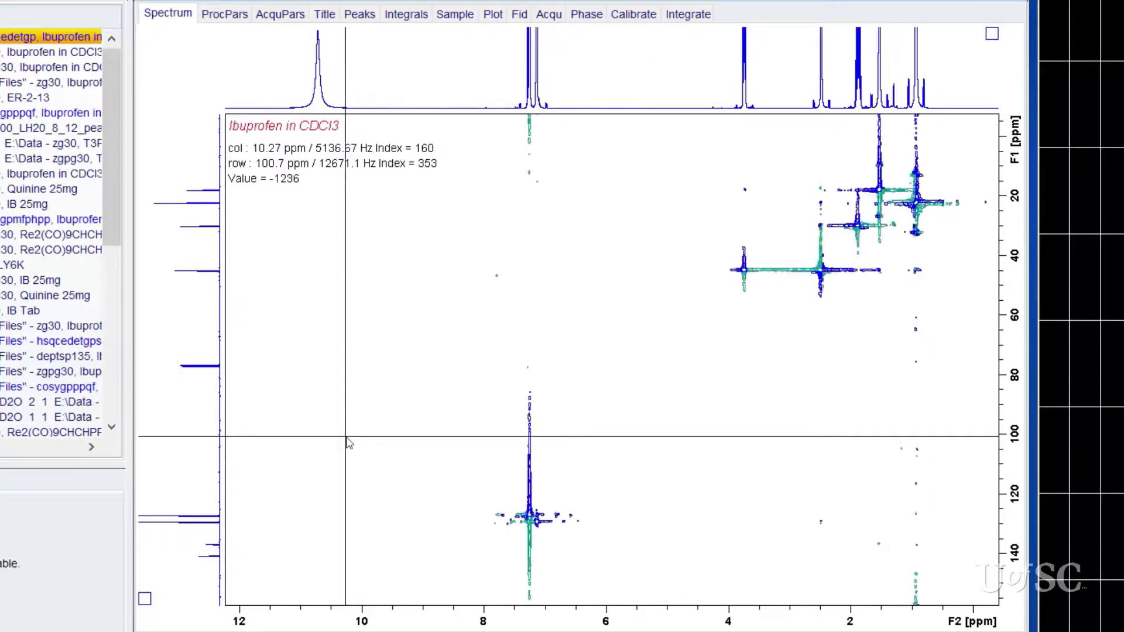
scroll(348, 443, up, 3)
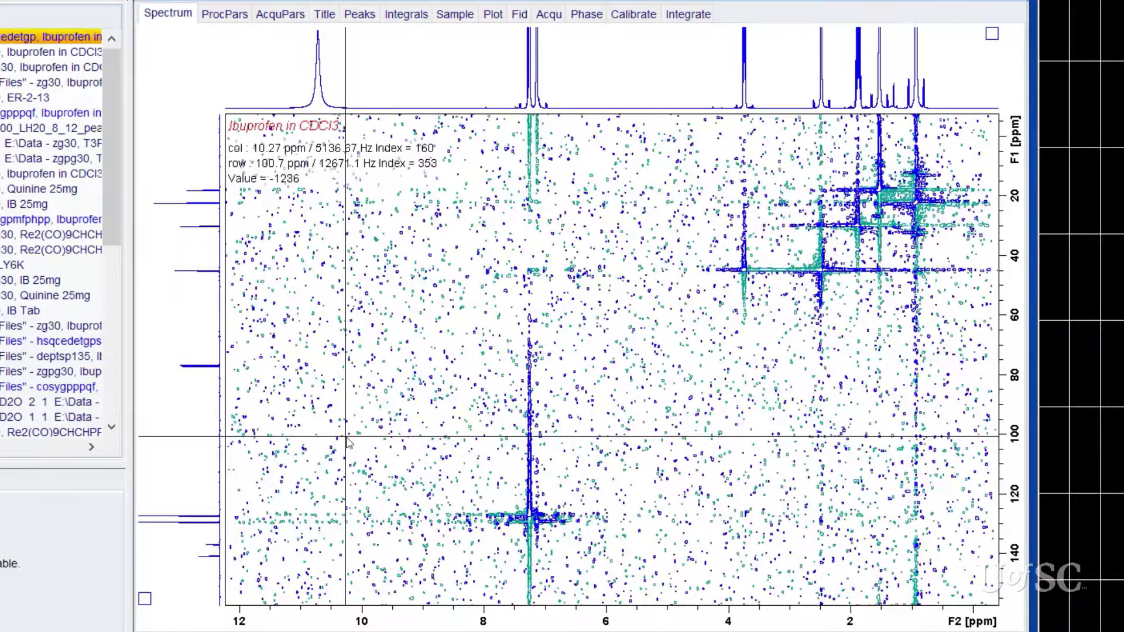
click(493, 15)
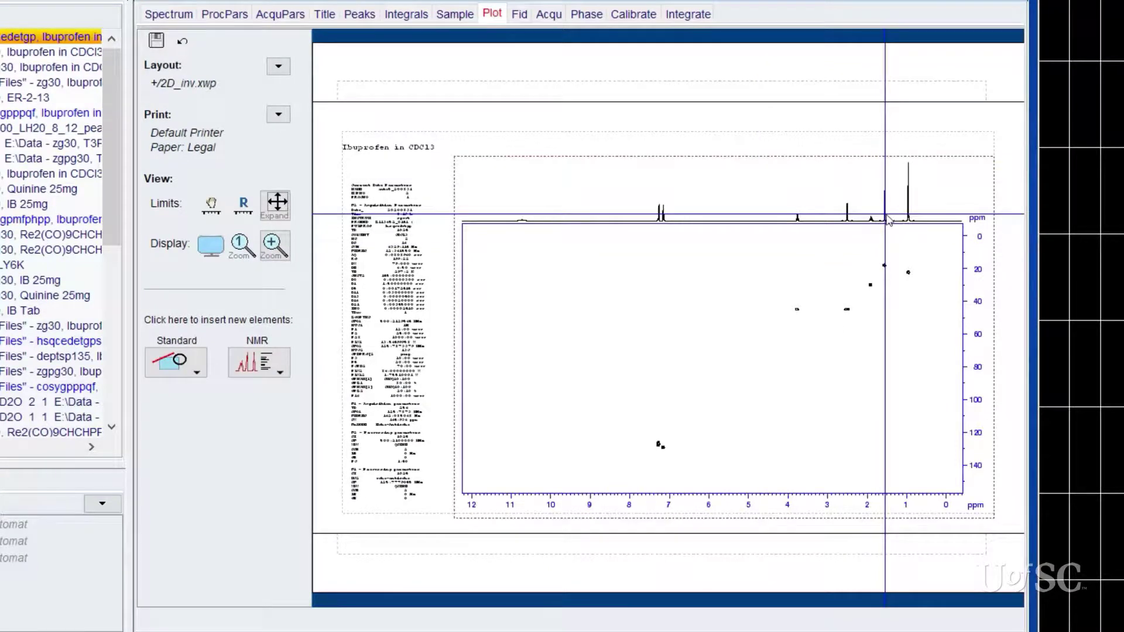
Replace the plot layout with 2D_2pro-2.xwp, discarding the current layout changes
scroll(889, 220, up, 2)
click(798, 331)
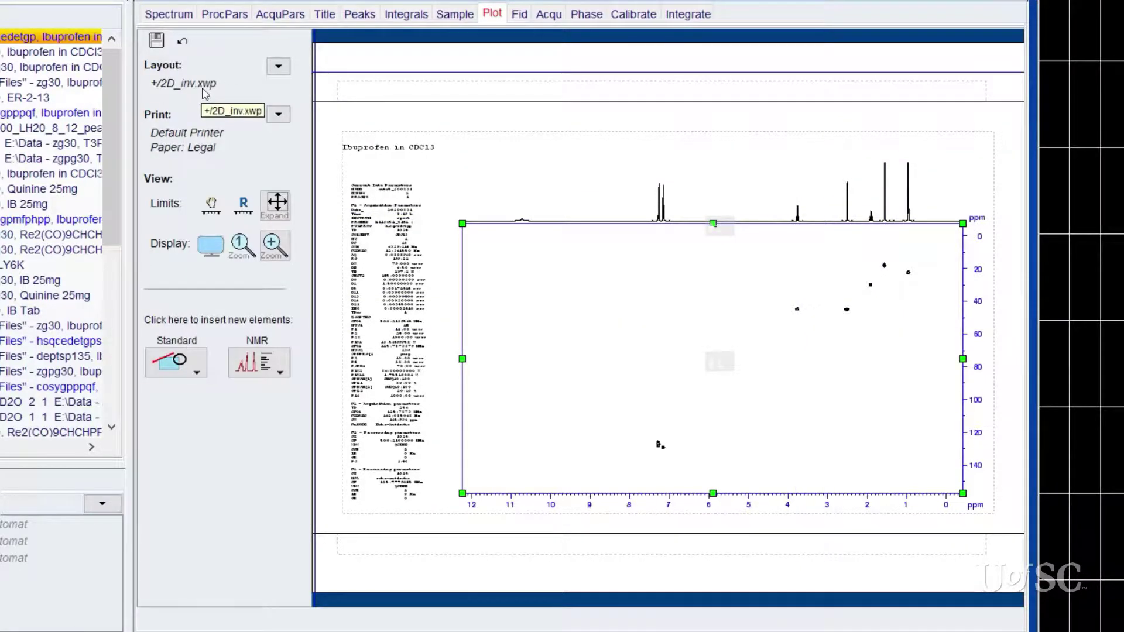
click(278, 66)
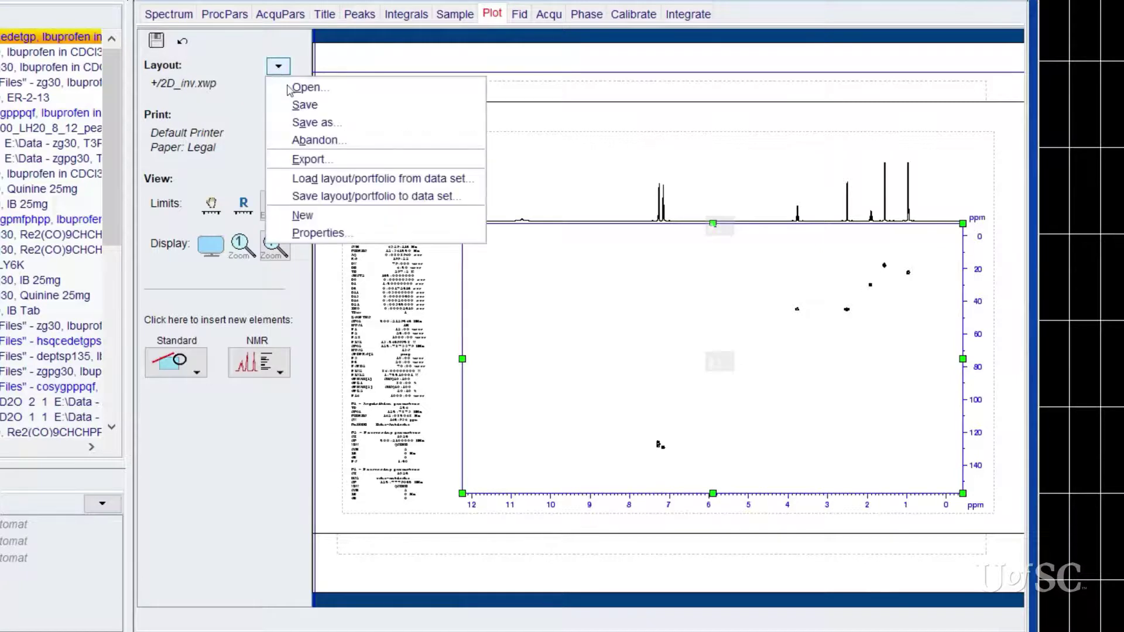
click(295, 88)
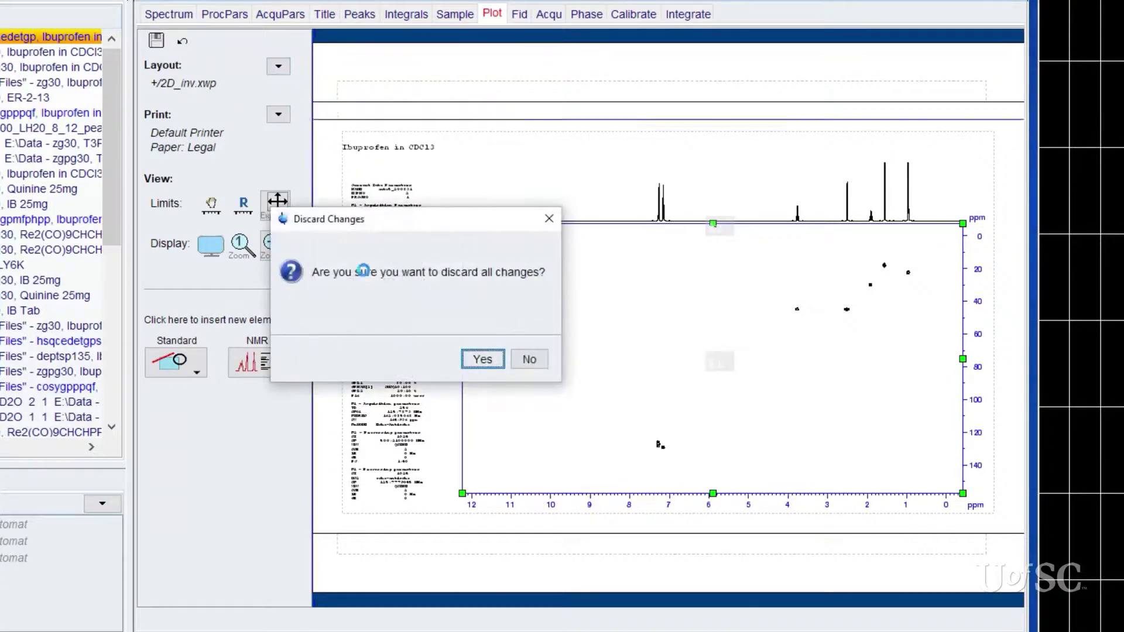
click(484, 360)
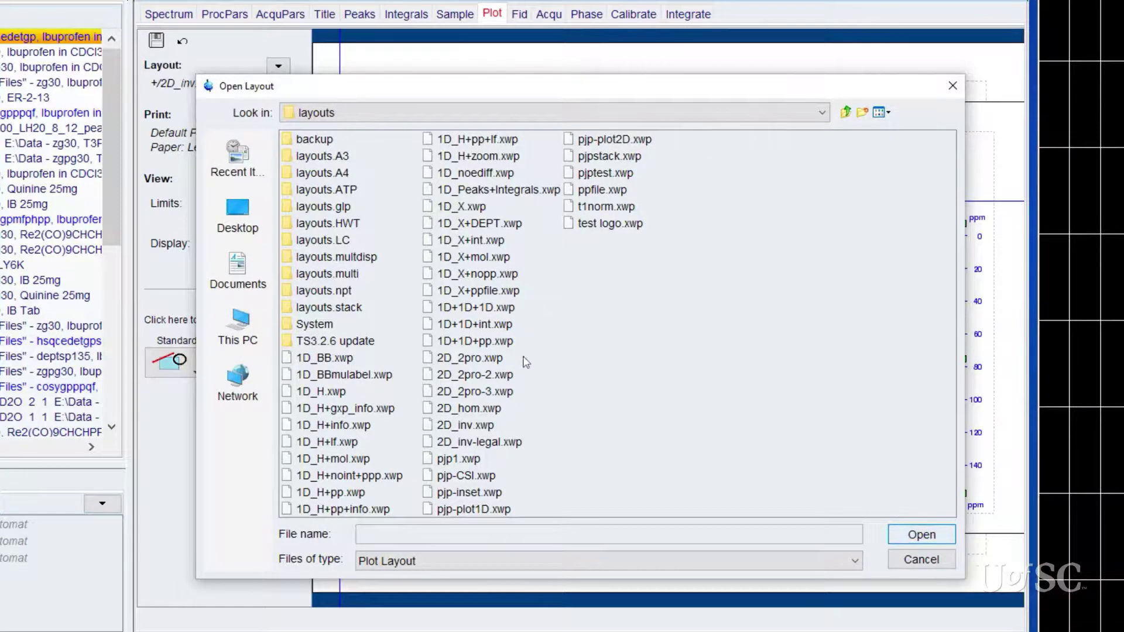
click(499, 375)
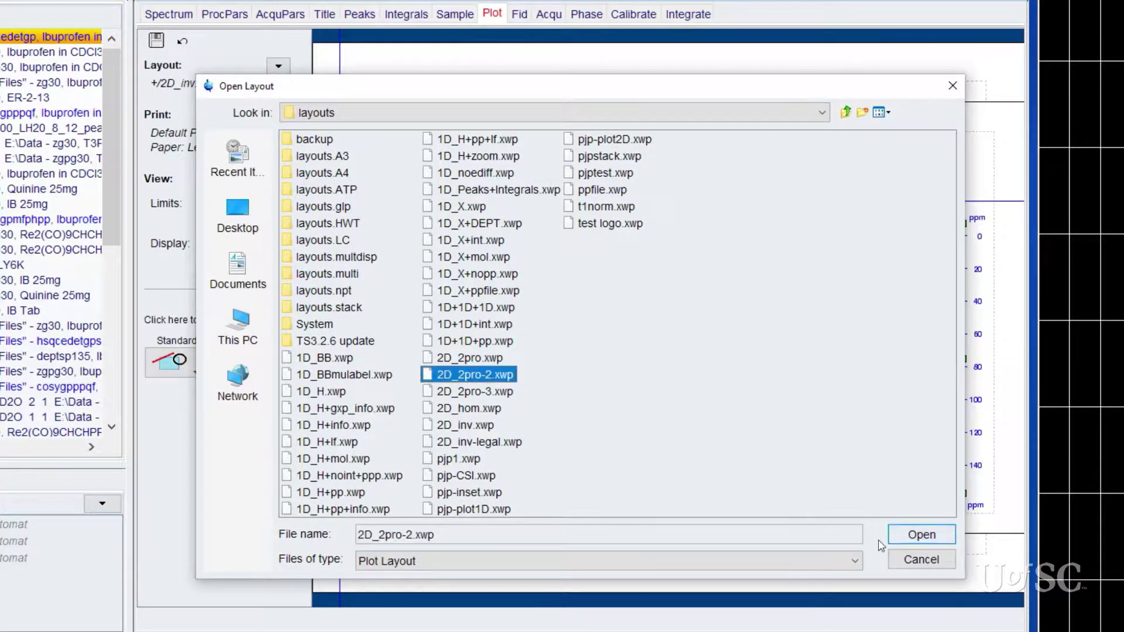
click(912, 539)
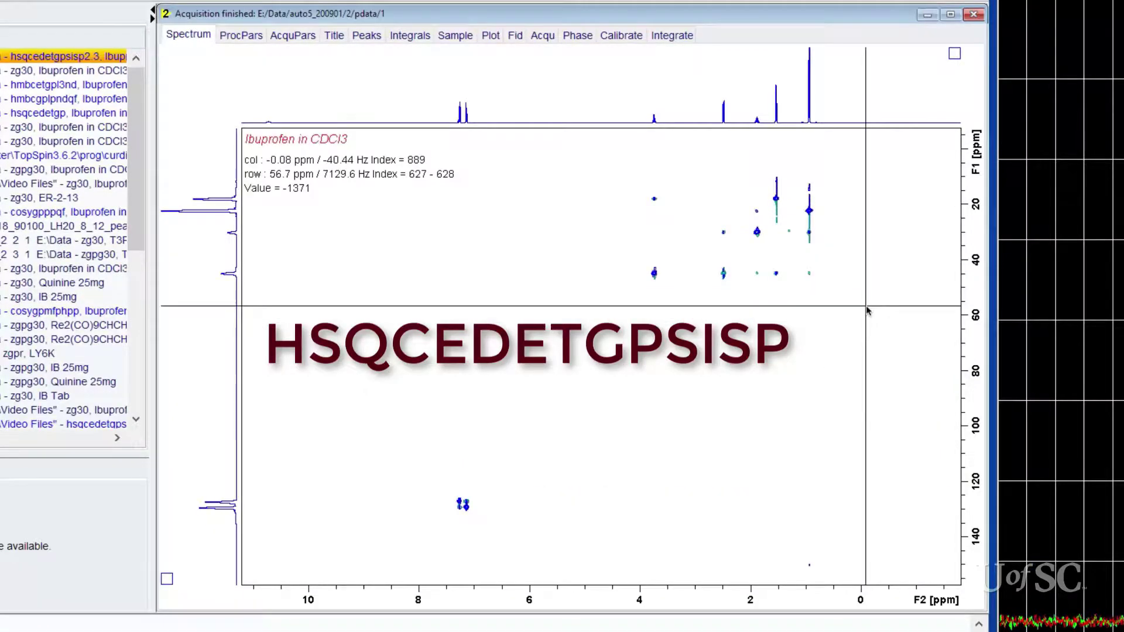
Preview the aliphatic cross-peaks, return to full view, and enter 2D phase correction mode
drag(623, 315, 865, 168)
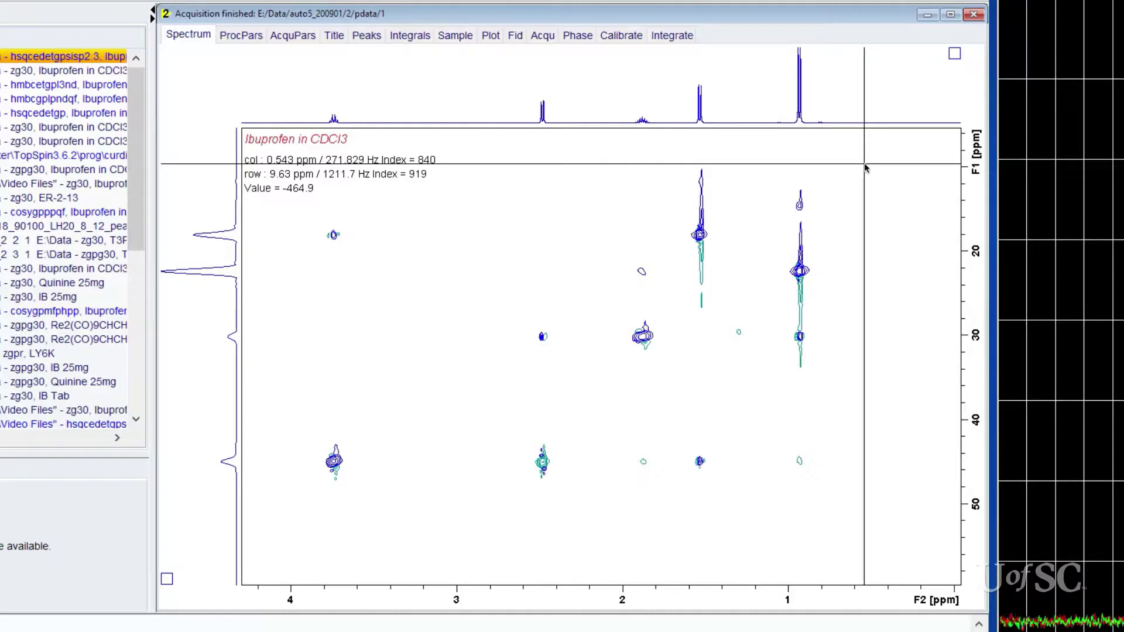
scroll(867, 202, down, 4)
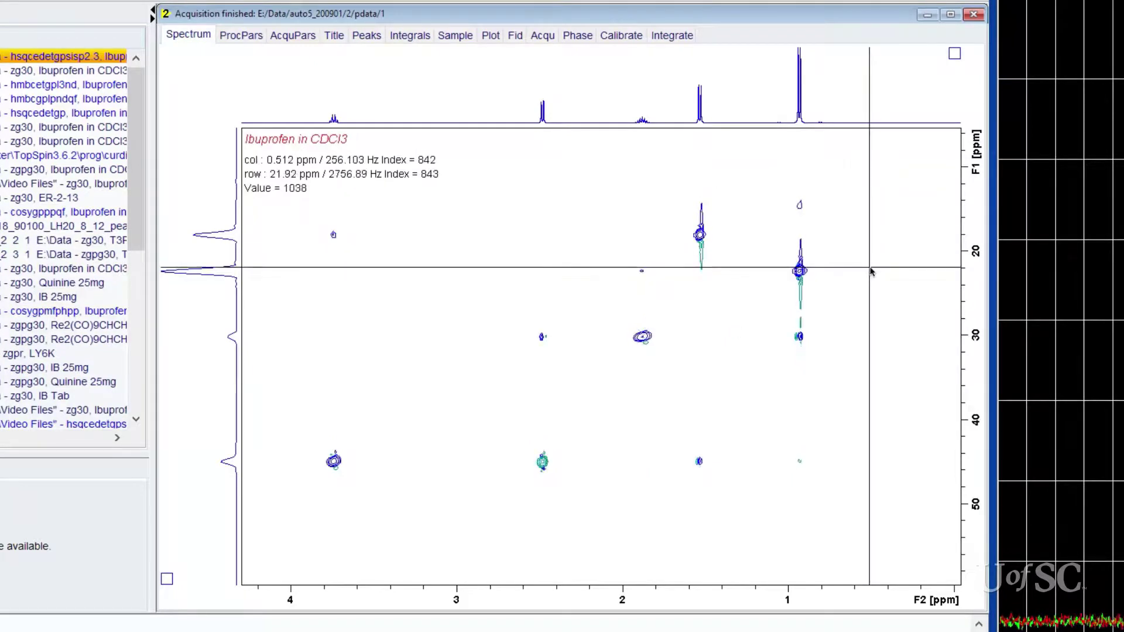
key(ctrl+r)
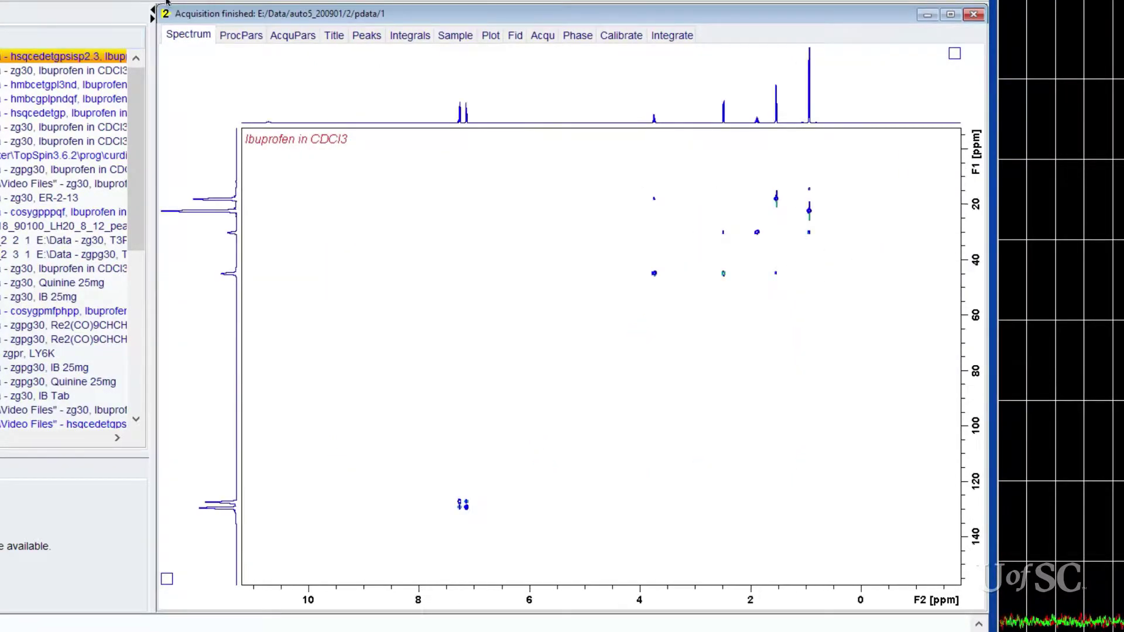
click(577, 36)
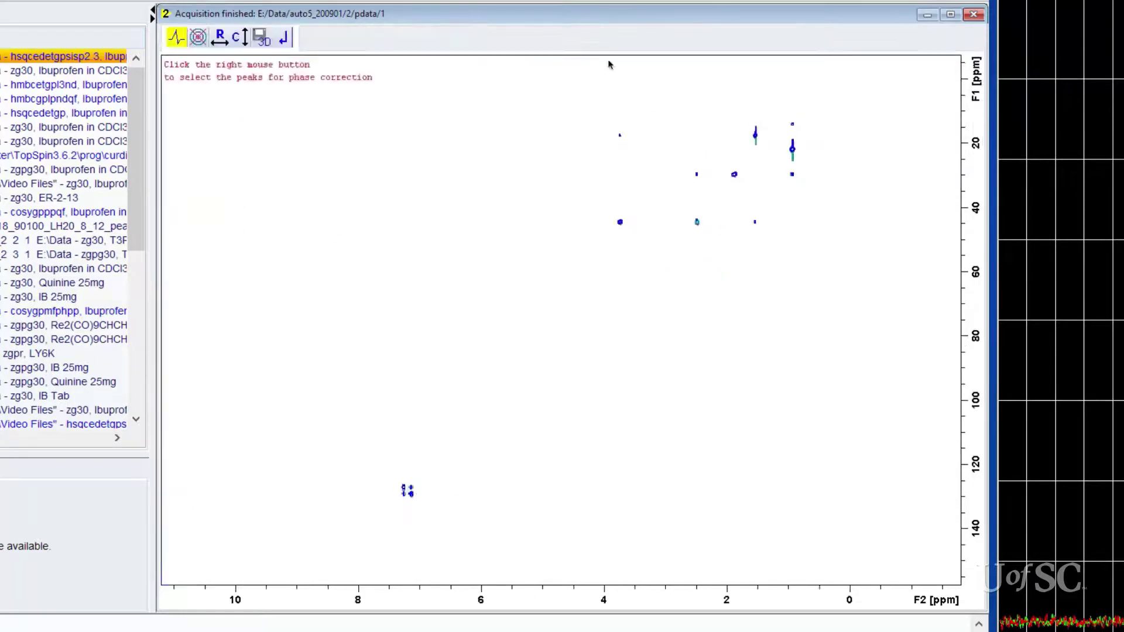
Add the 0.95, 2.5 and 7.2 ppm cross-peaks as phasing references and show their rows
right_click(793, 150)
click(817, 157)
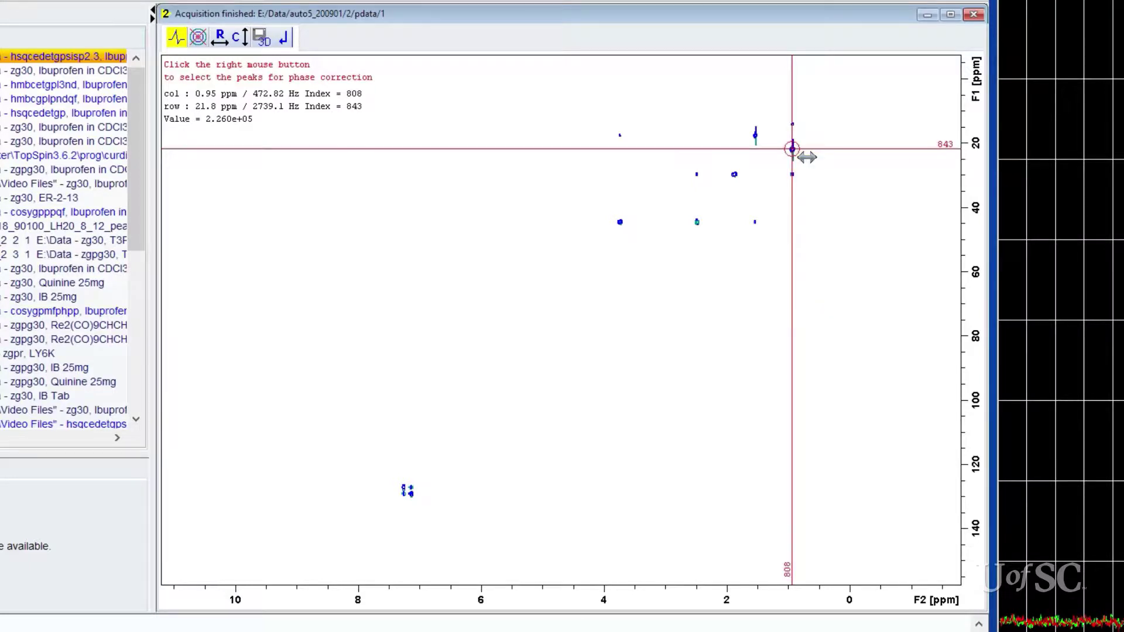
right_click(697, 222)
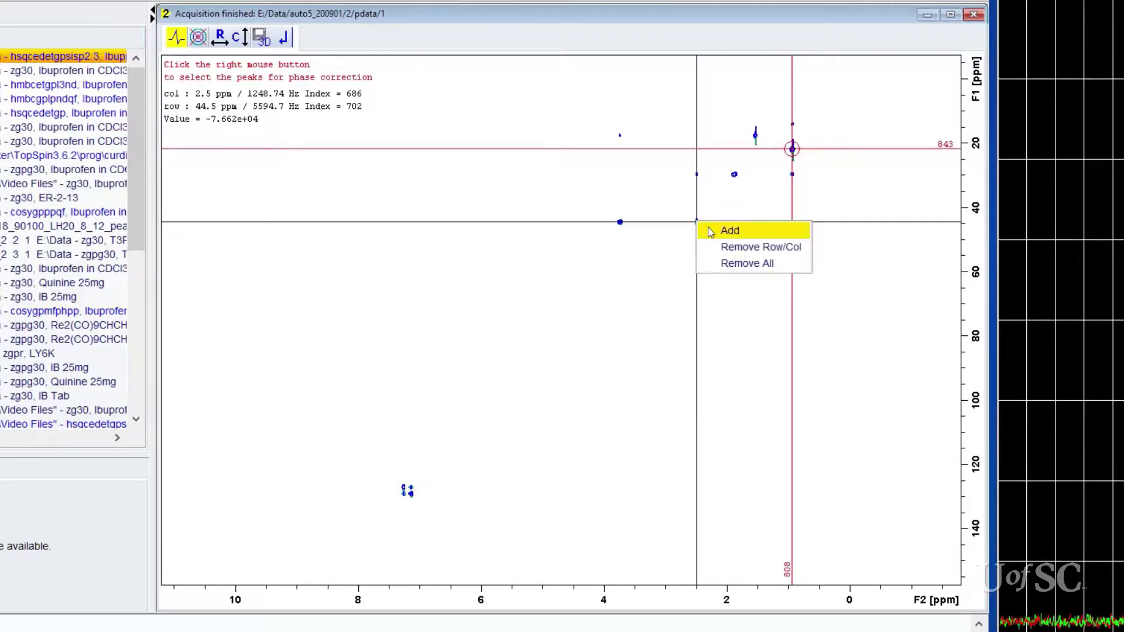
click(729, 231)
right_click(407, 491)
click(439, 505)
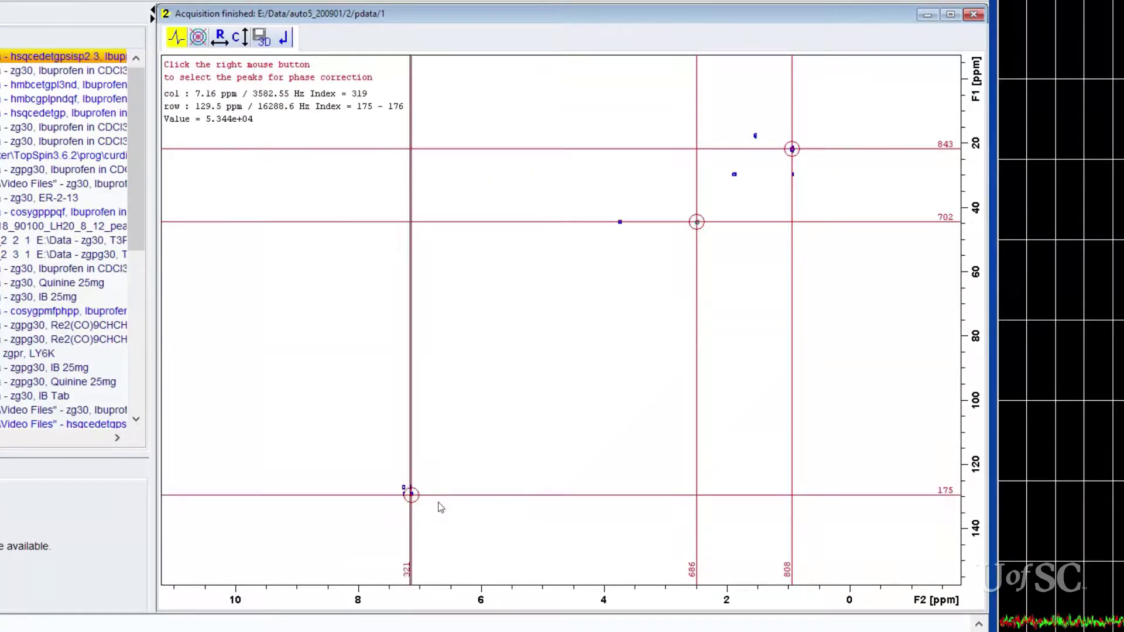
click(224, 40)
scroll(756, 121, up, 3)
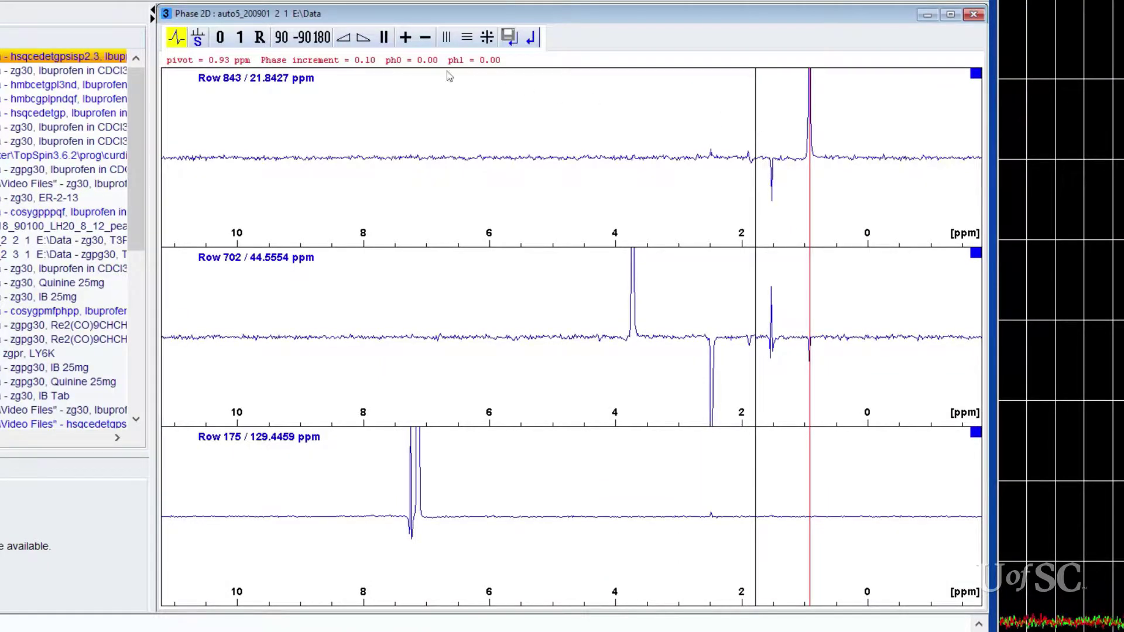
Phase the rows to ph0 0.31 and ph1 −2.80 and save the correction
mouse_move(224, 37)
mouse_down()
mouse_move(232, 17)
mouse_move(236, 33)
mouse_up()
drag(240, 37, 248, 39)
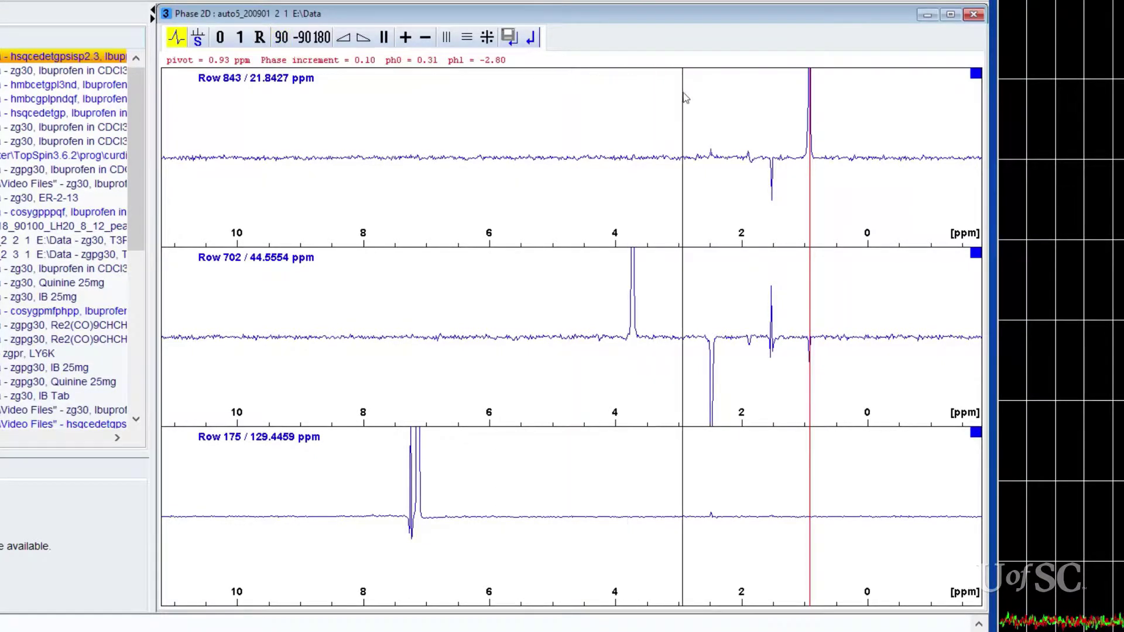
click(531, 37)
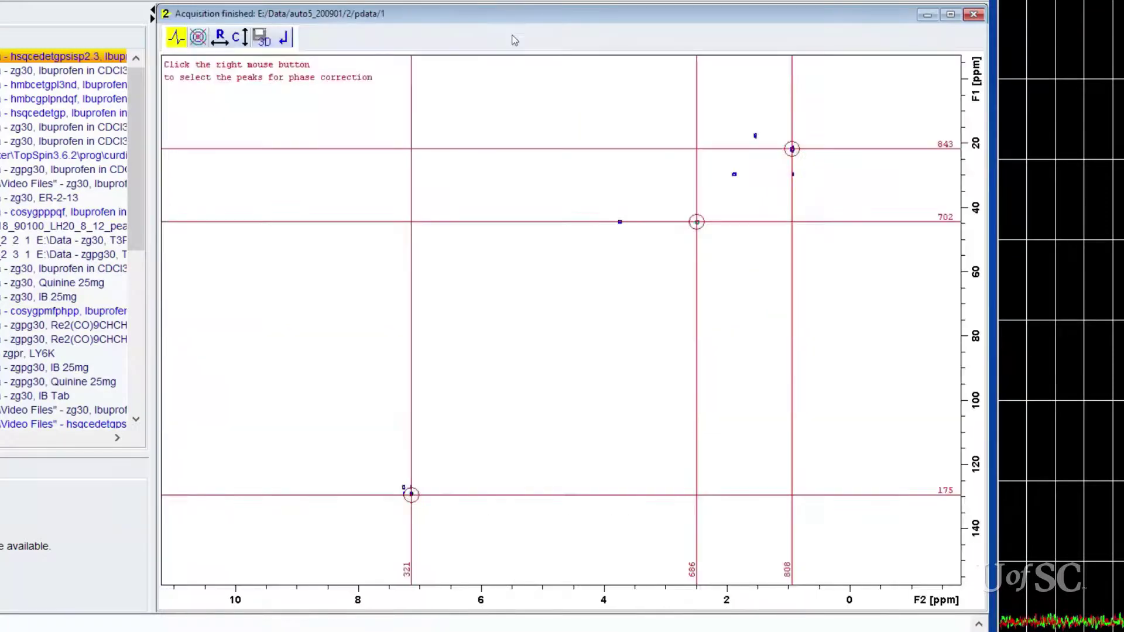
Display columns 808, 686 and 321 and adjust their zero- and first-order phase
click(244, 41)
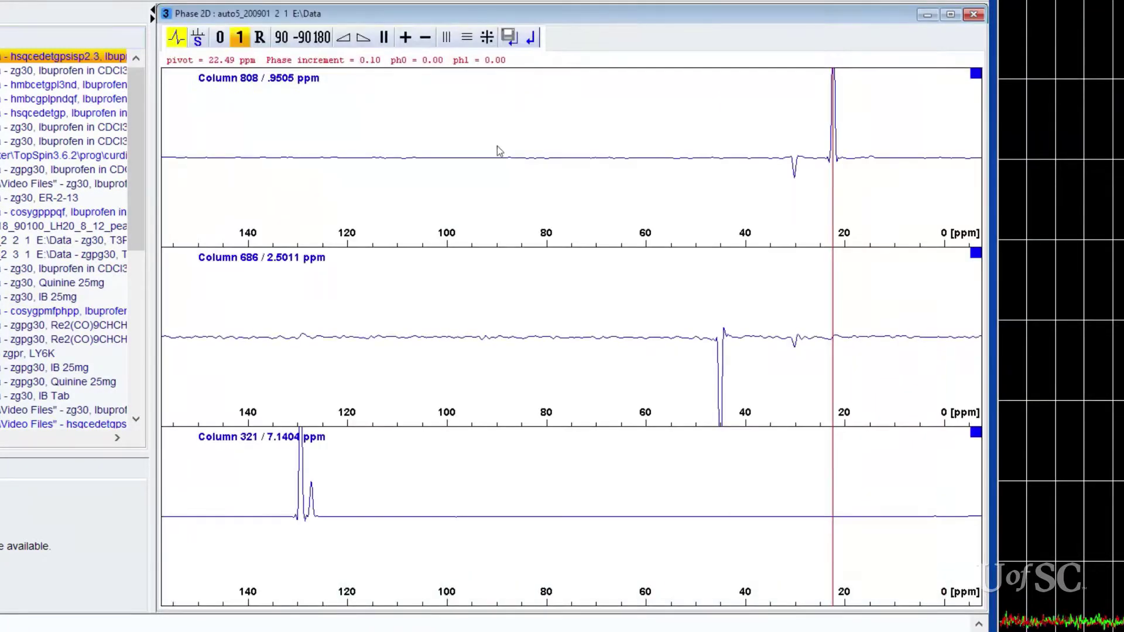
scroll(497, 146, up, 3)
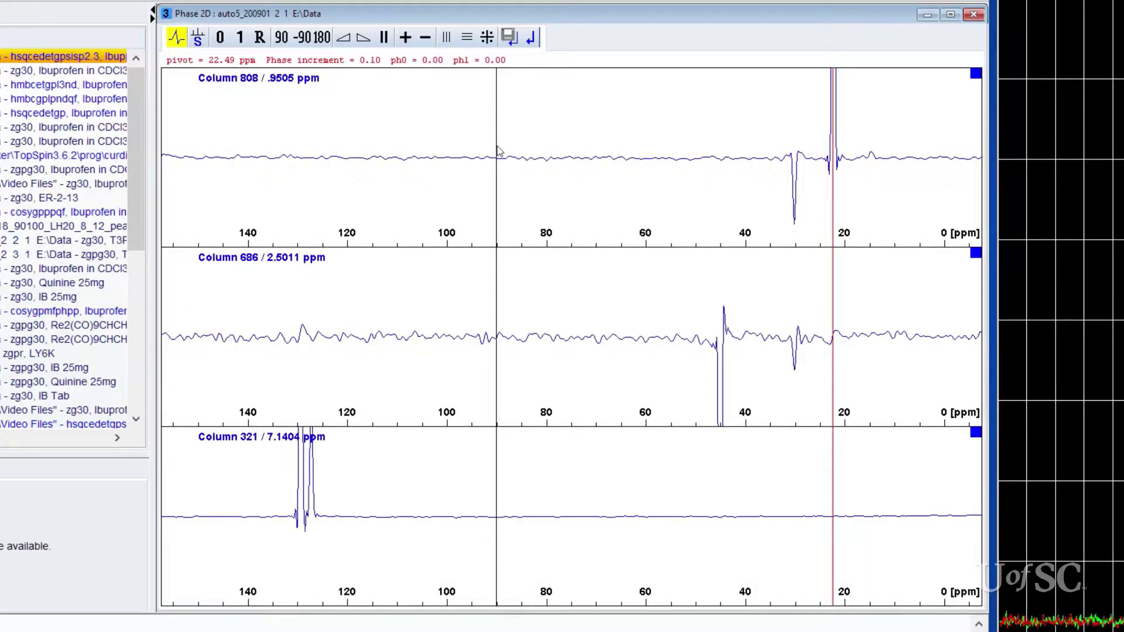
click(242, 42)
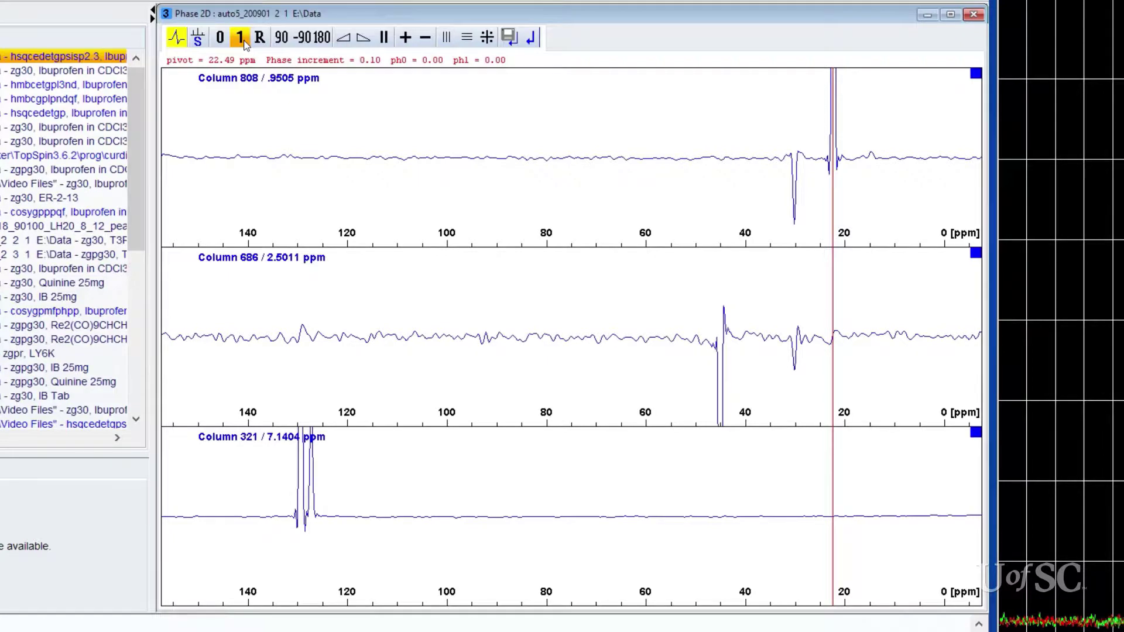
drag(245, 46, 245, 41)
Save the column phasing, leave phase mode, and overlay the non-adiabatic hsqcedetgp spectrum
click(509, 37)
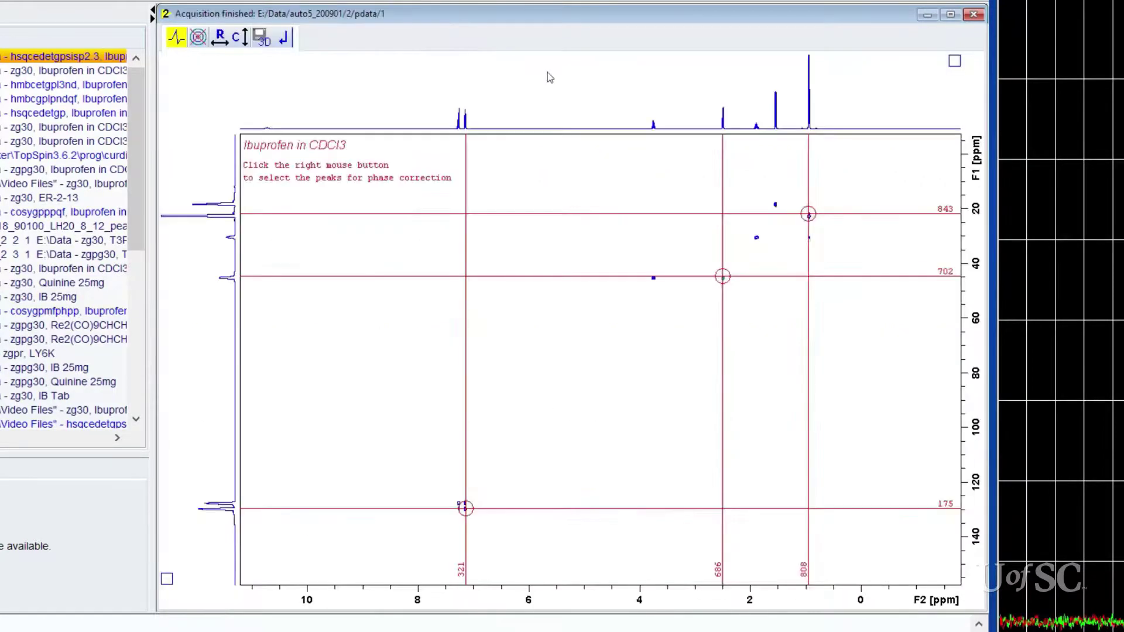
click(284, 43)
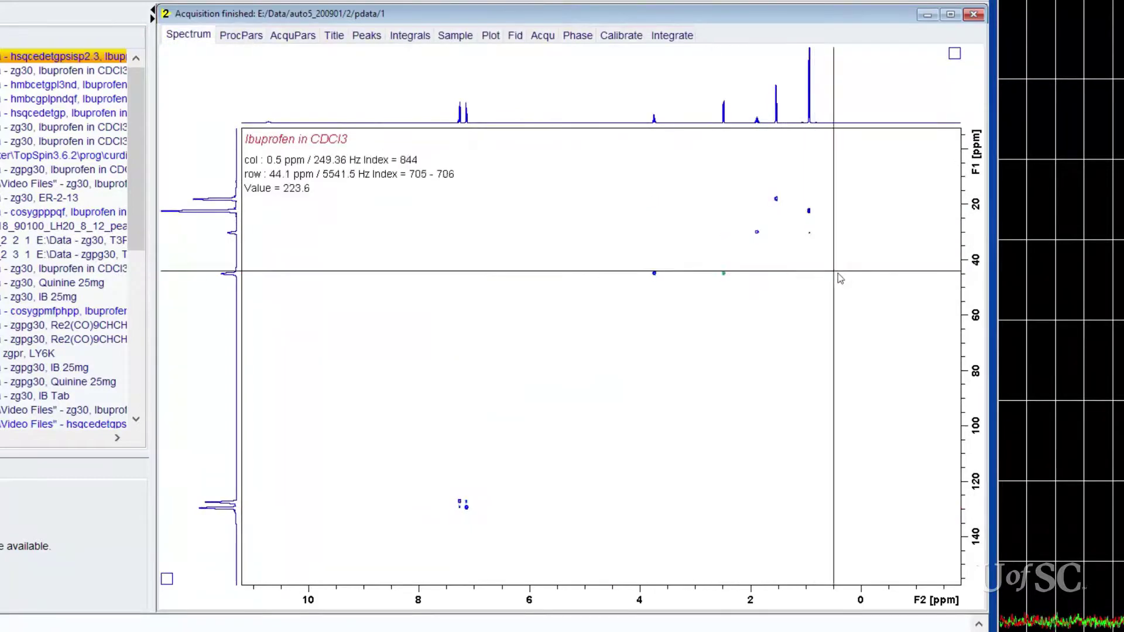
click(62, 115)
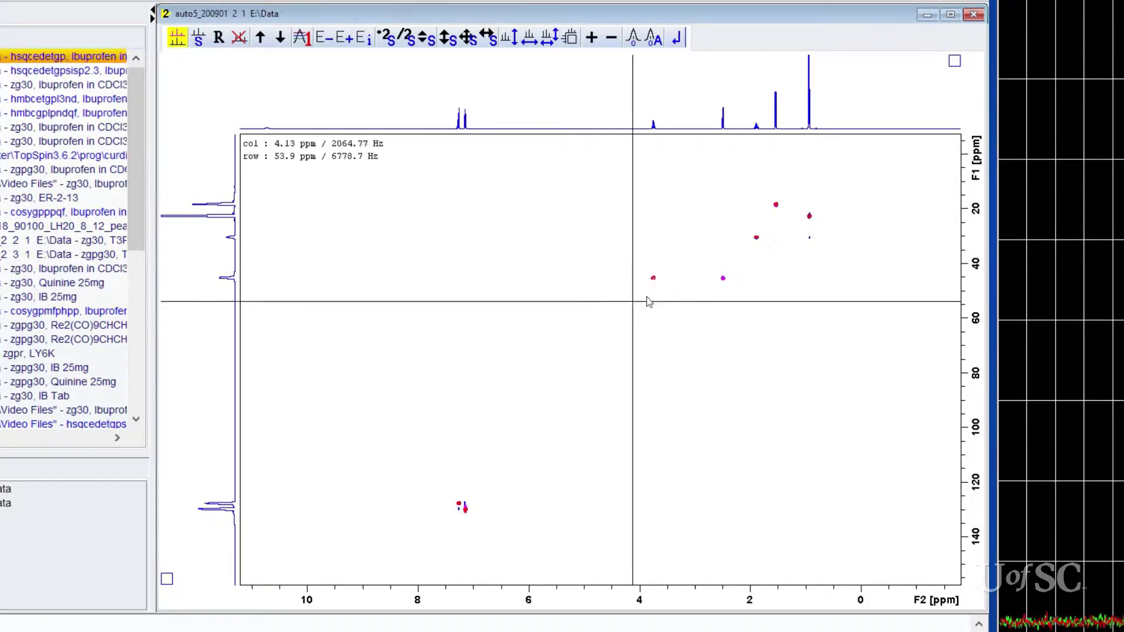
Zoom to the 4–0.4 ppm aliphatic peaks, offset the red contours upward, and rescale contours
drag(633, 300, 838, 176)
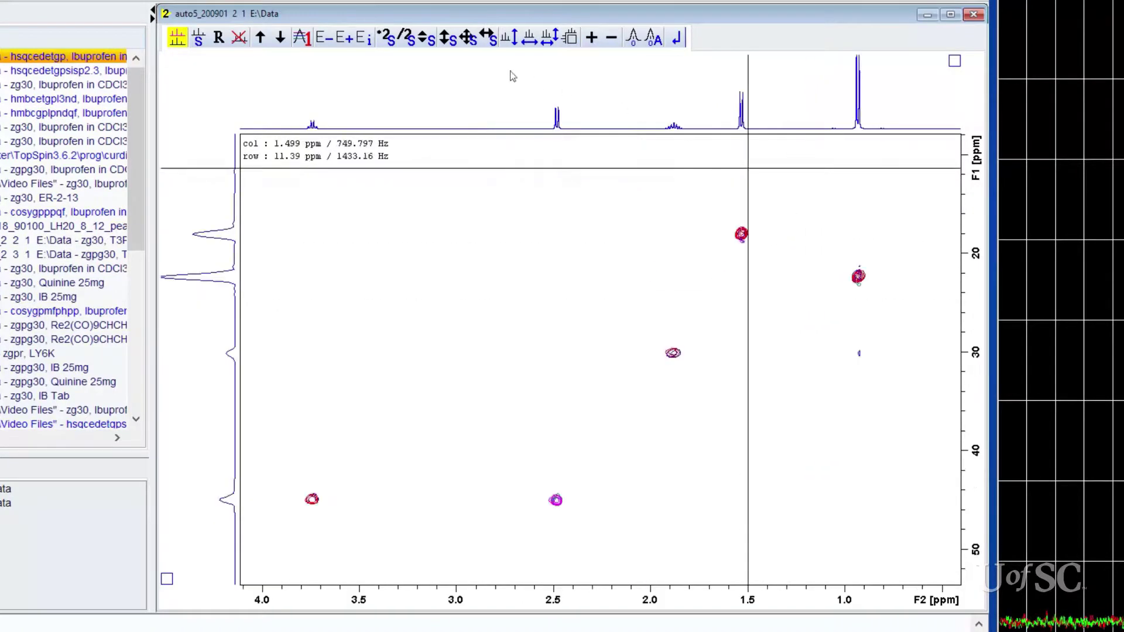
drag(450, 40, 461, 22)
scroll(843, 381, up, 1)
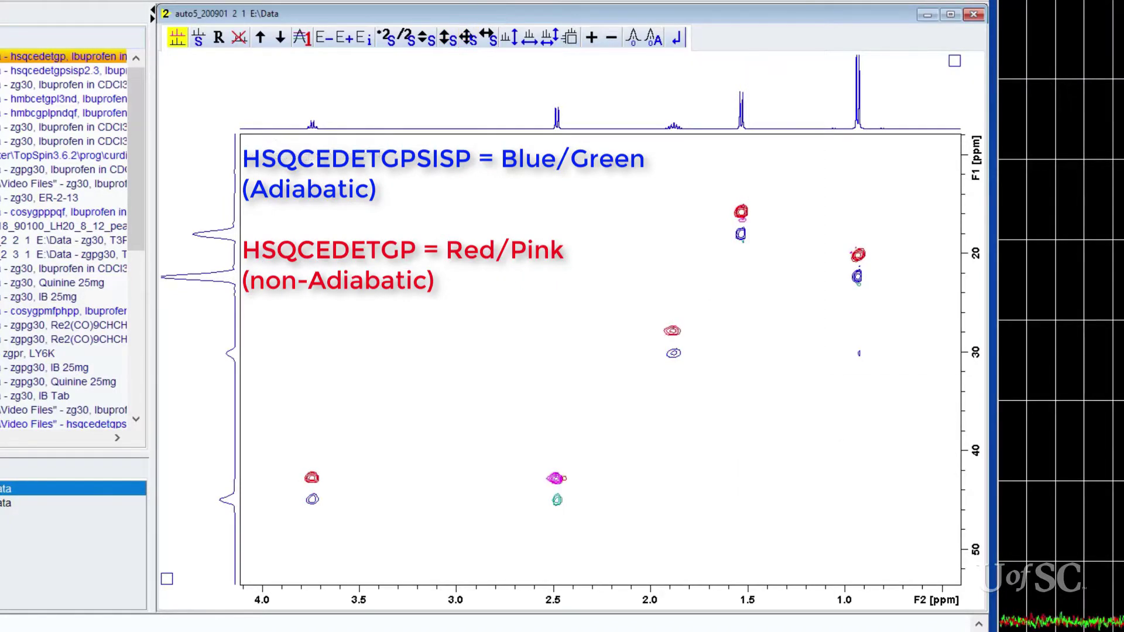
scroll(843, 381, up, 2)
scroll(843, 381, up, 1)
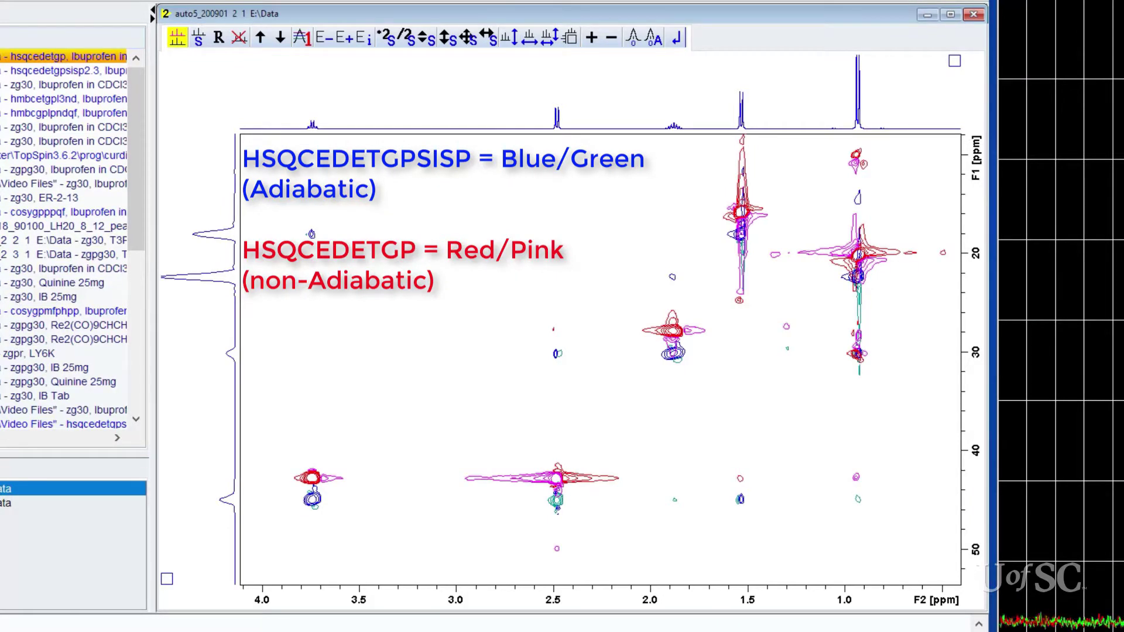
scroll(600, 358, down, 2)
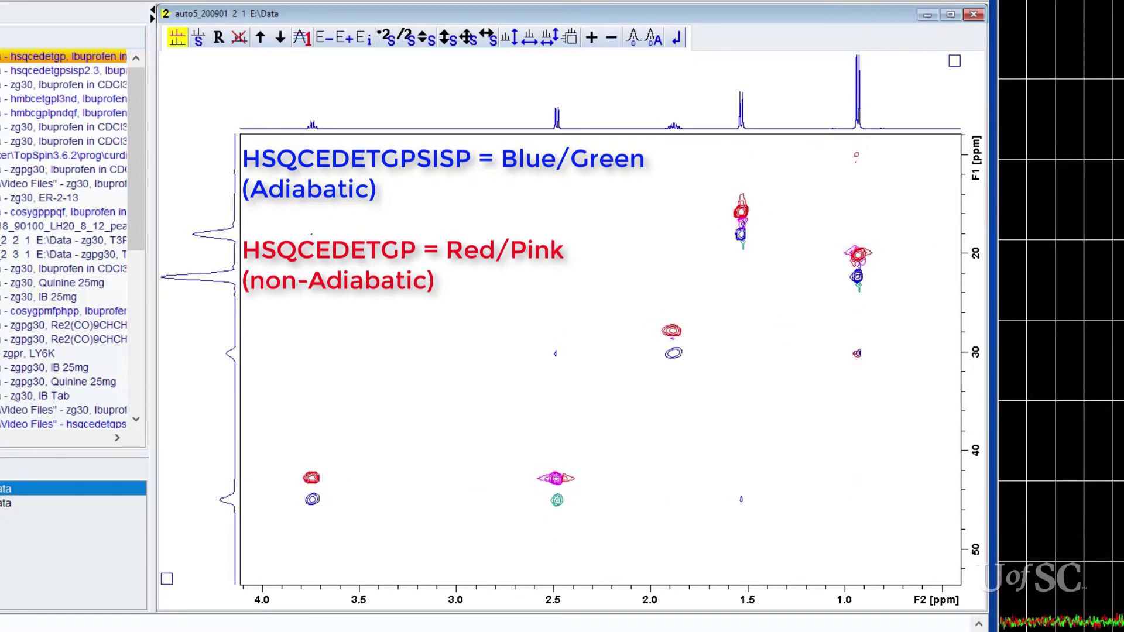
Compare both spectra's aromatic cross-peaks near 7.2 ppm with adjusted contour levels
key(ctrl+BackSpace)
drag(476, 525, 528, 466)
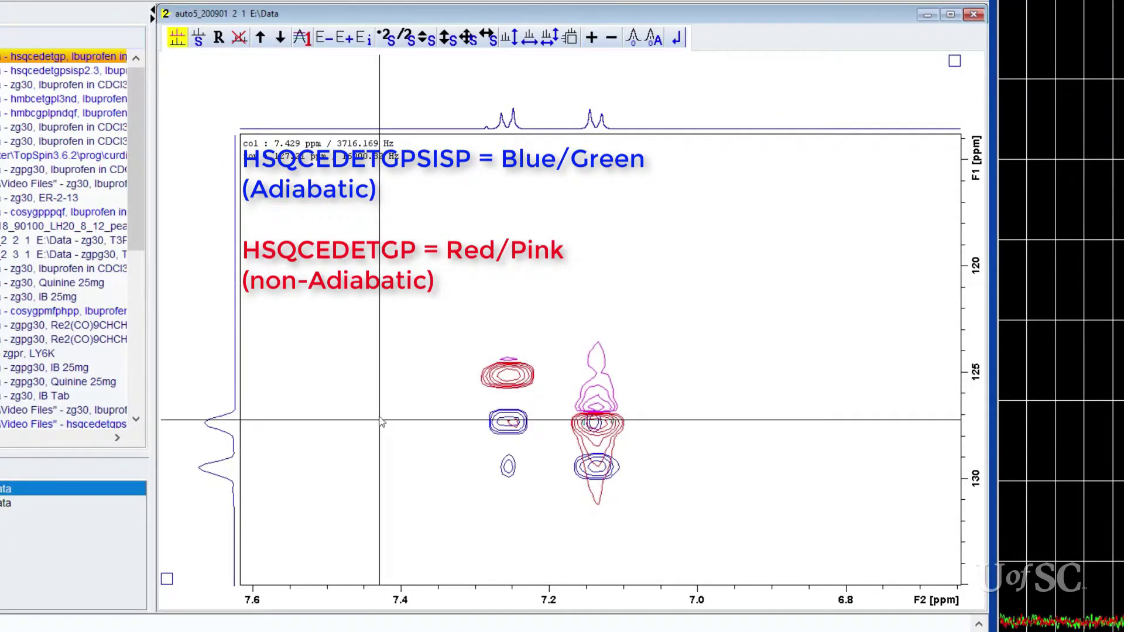
scroll(381, 422, down, 1)
scroll(382, 424, down, 1)
scroll(381, 425, down, 1)
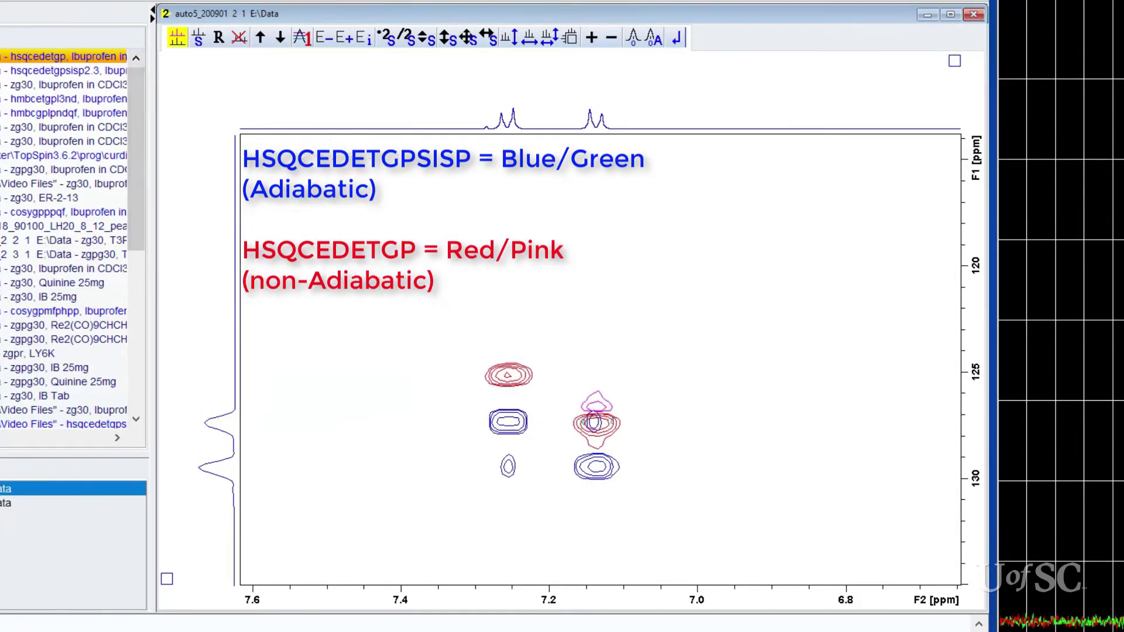
scroll(380, 424, up, 1)
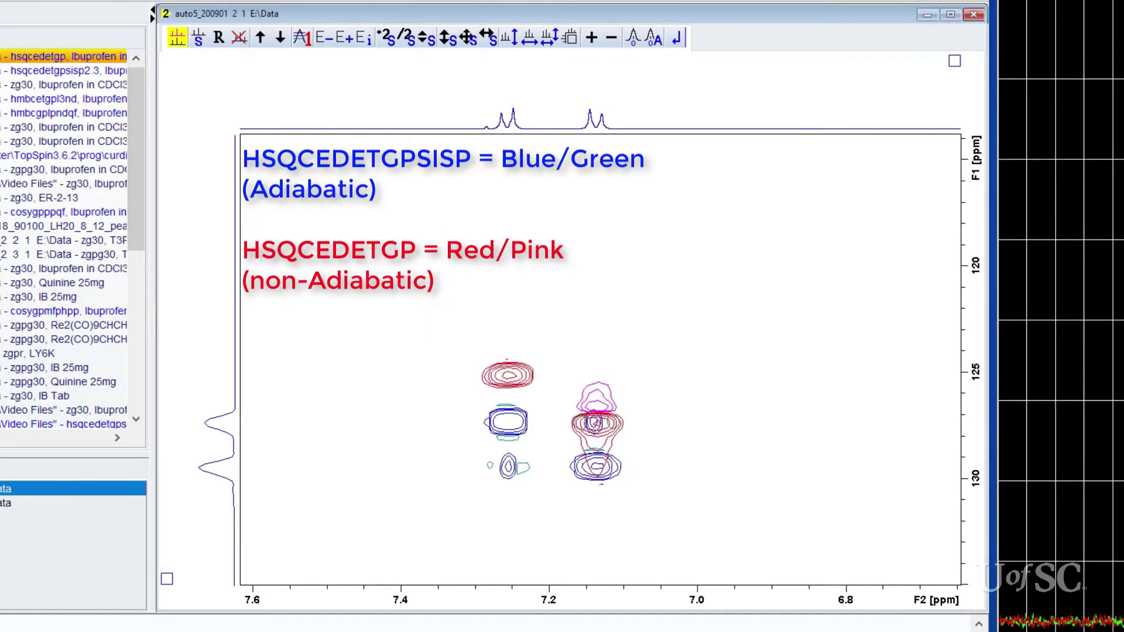
scroll(553, 430, down, 1)
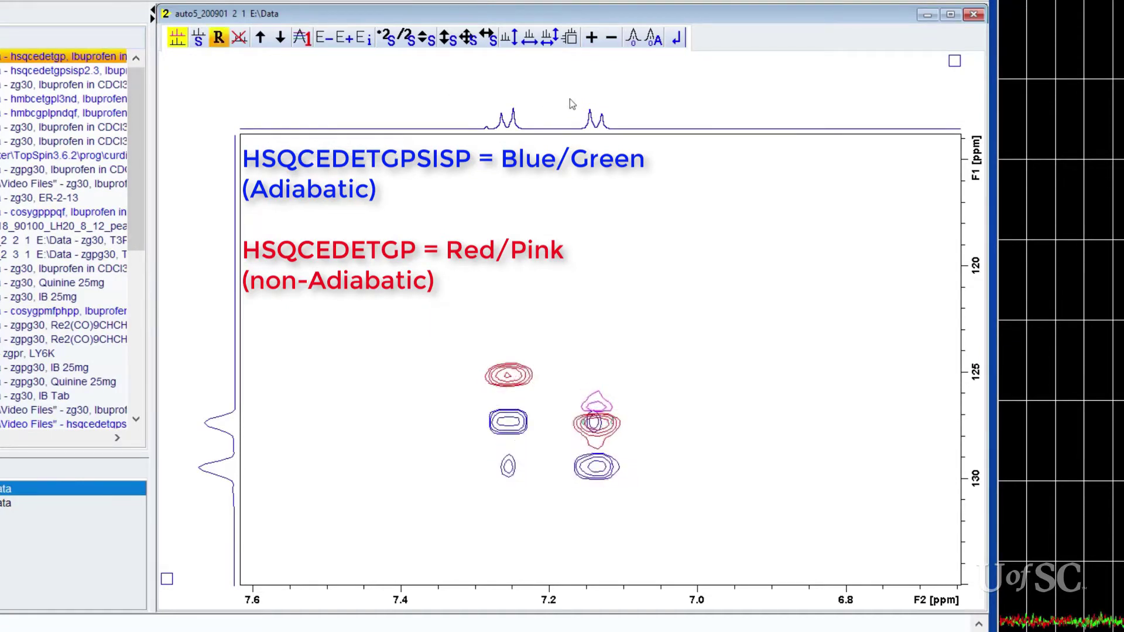
Close the overlay and zoom the adiabatic HSQC alone onto its 3.8–0.9 ppm aliphatic peaks
click(679, 39)
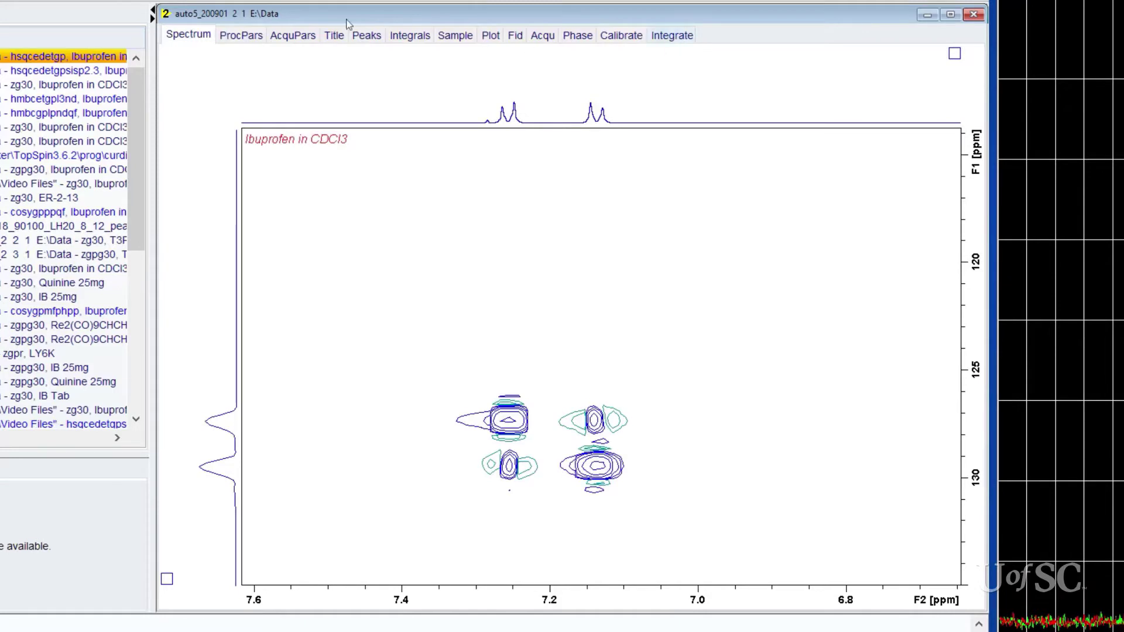
key(ctrl+BackSpace)
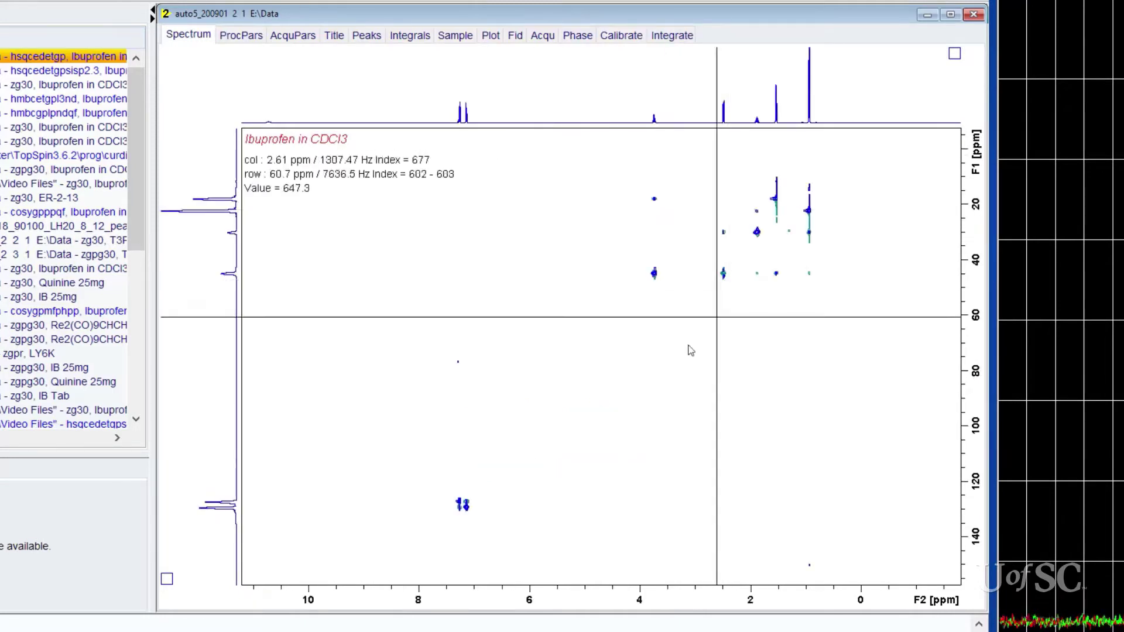
scroll(696, 366, down, 1)
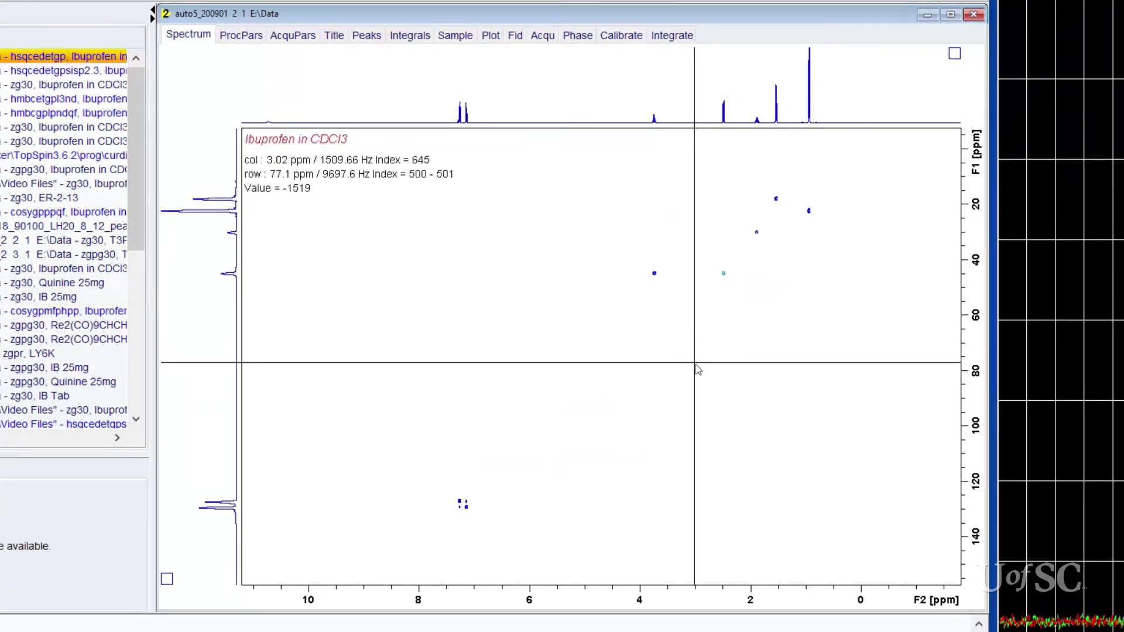
scroll(695, 364, down, 1)
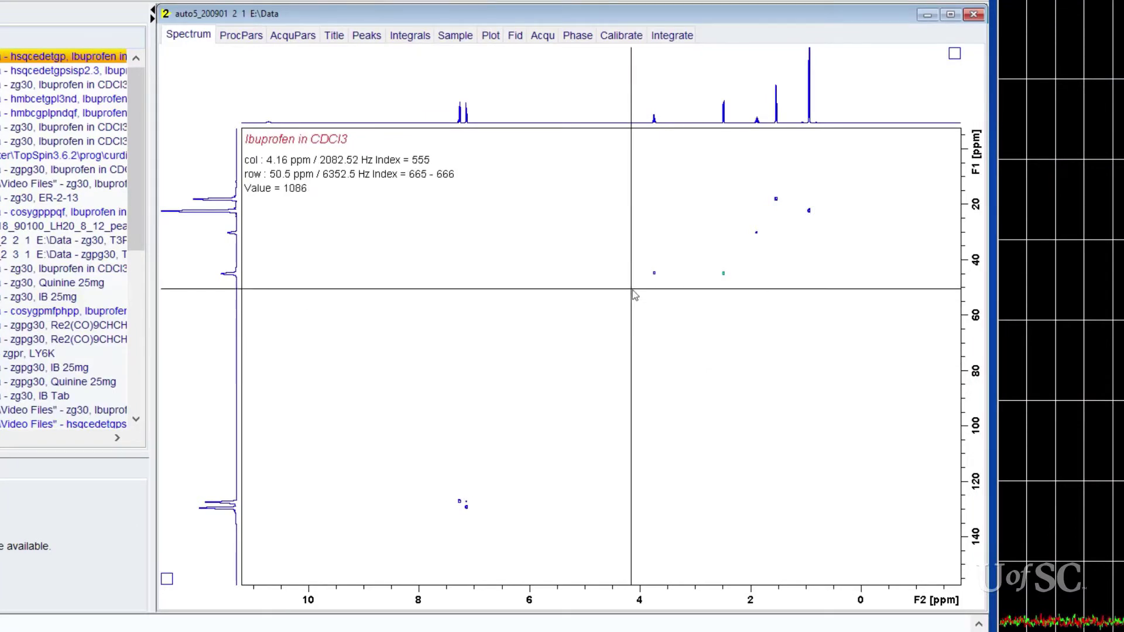
drag(635, 293, 830, 180)
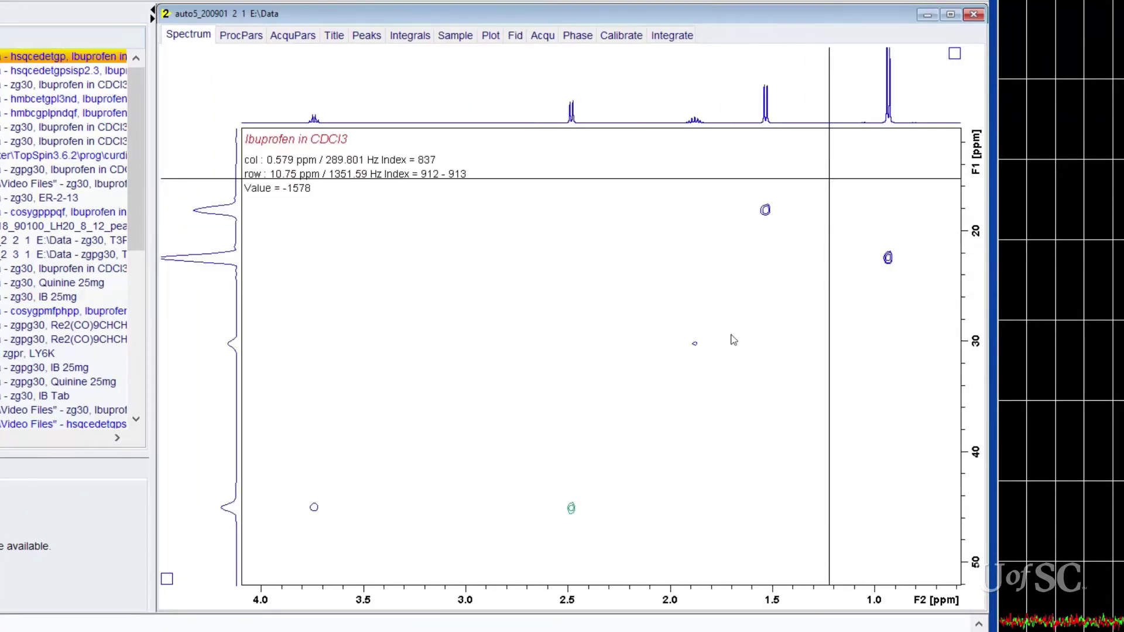